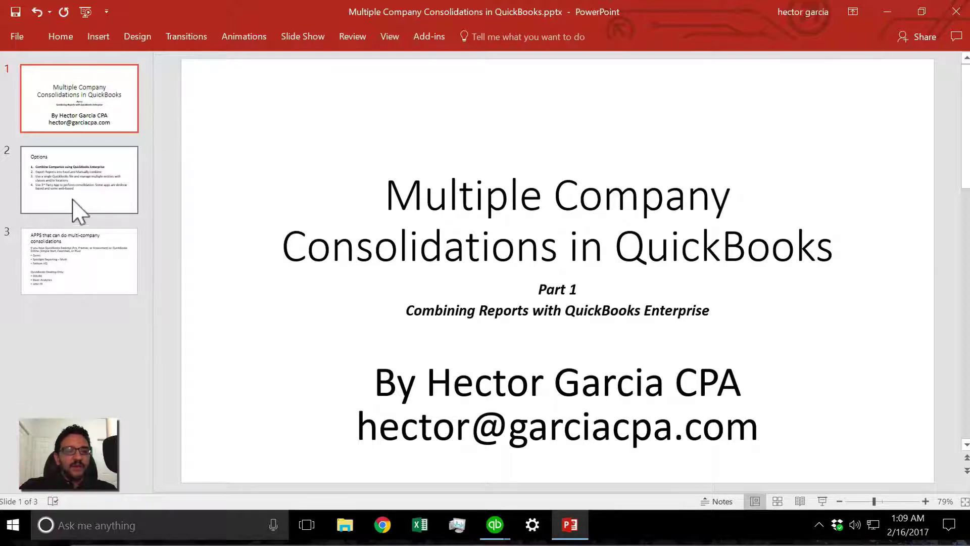
Step from the Options slide to slide 3, which lists consolidation apps such as Qvinci and Fathom HQ.
click(78, 173)
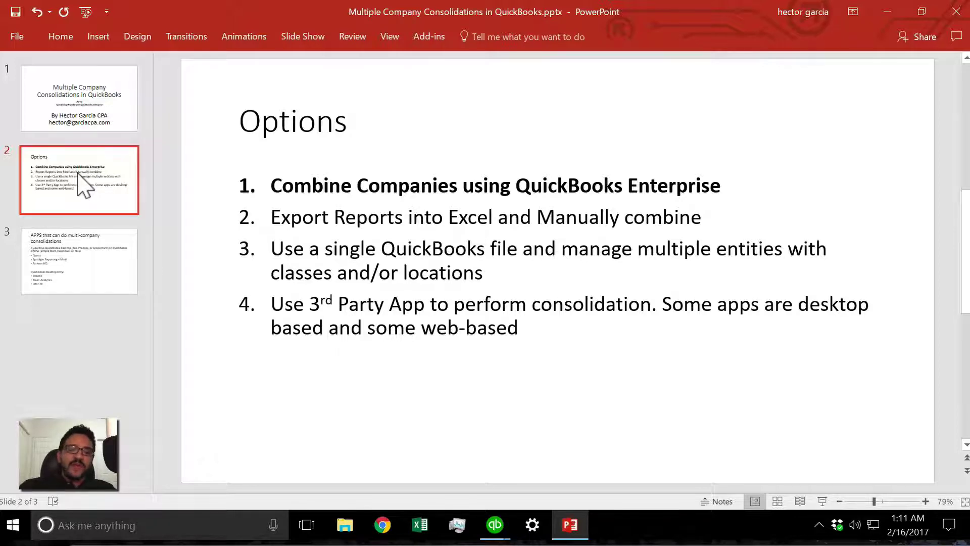
click(74, 260)
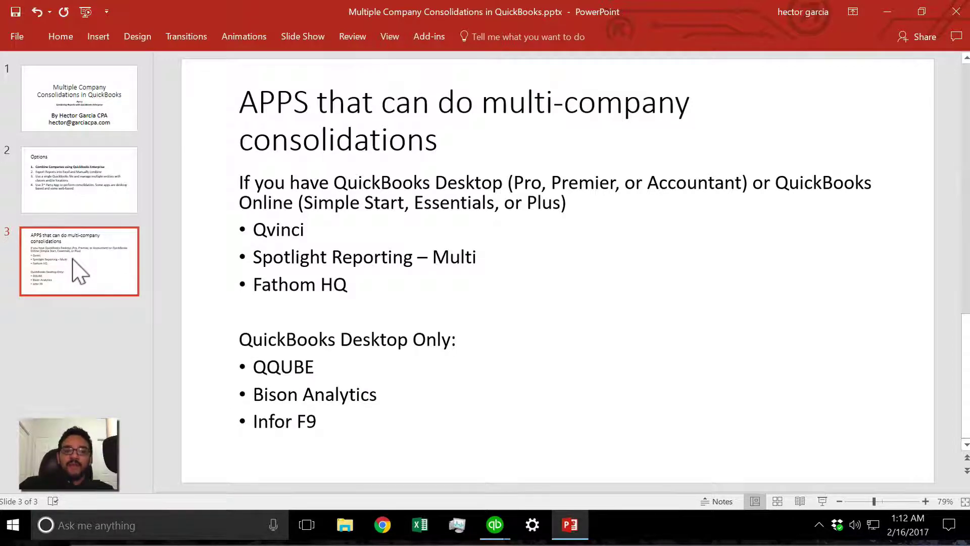
Return to slide 2, Options, with its four consolidation approaches listed.
click(77, 188)
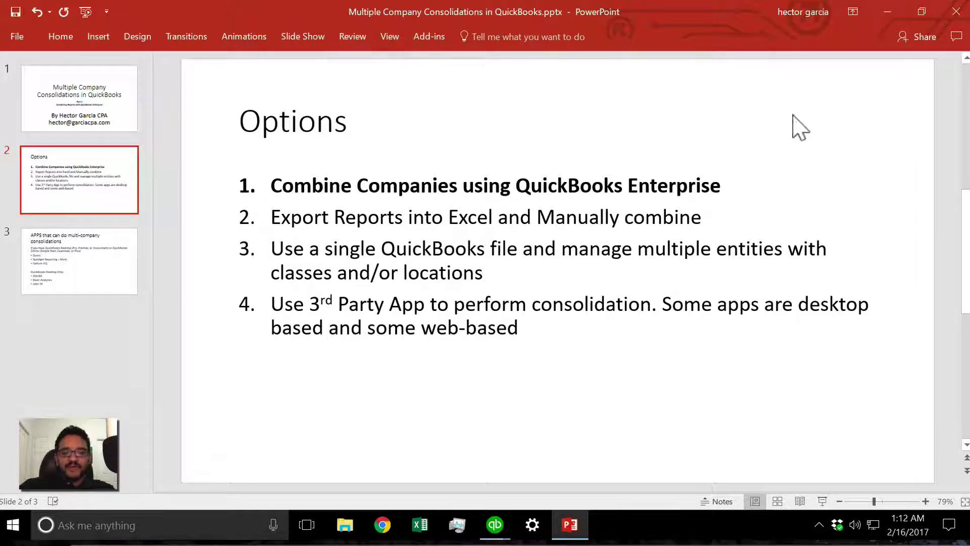
Minimize PowerPoint to reveal the Graphic Design and Consulting Business company windows.
click(887, 11)
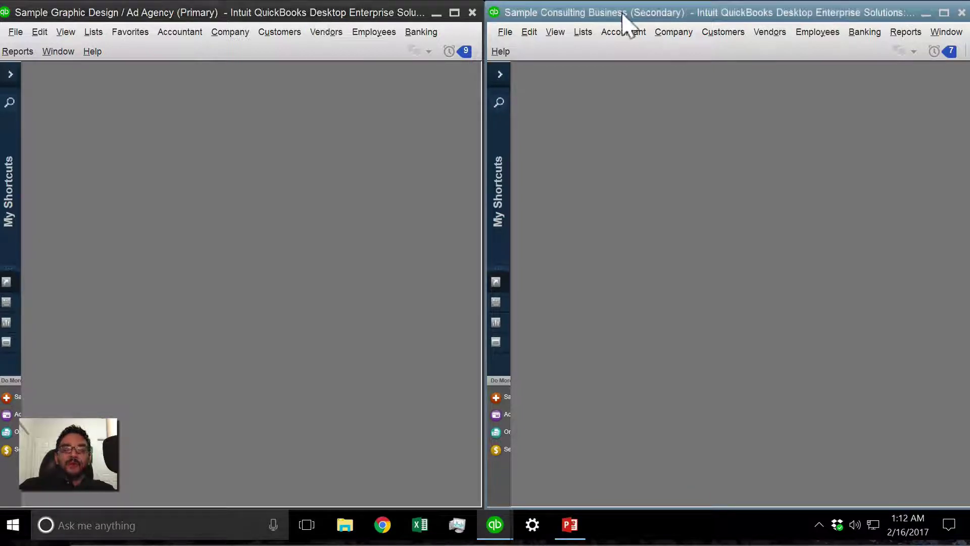
click(354, 20)
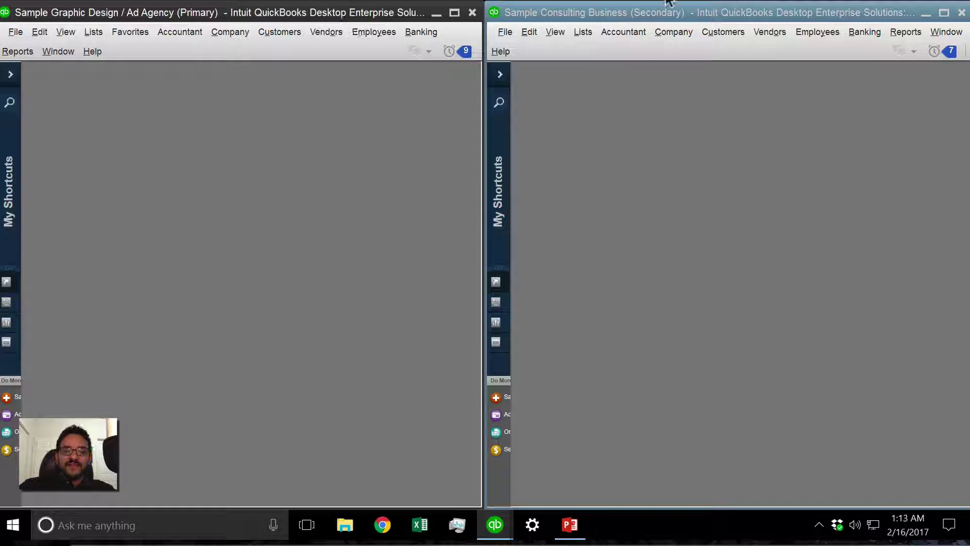
click(697, 22)
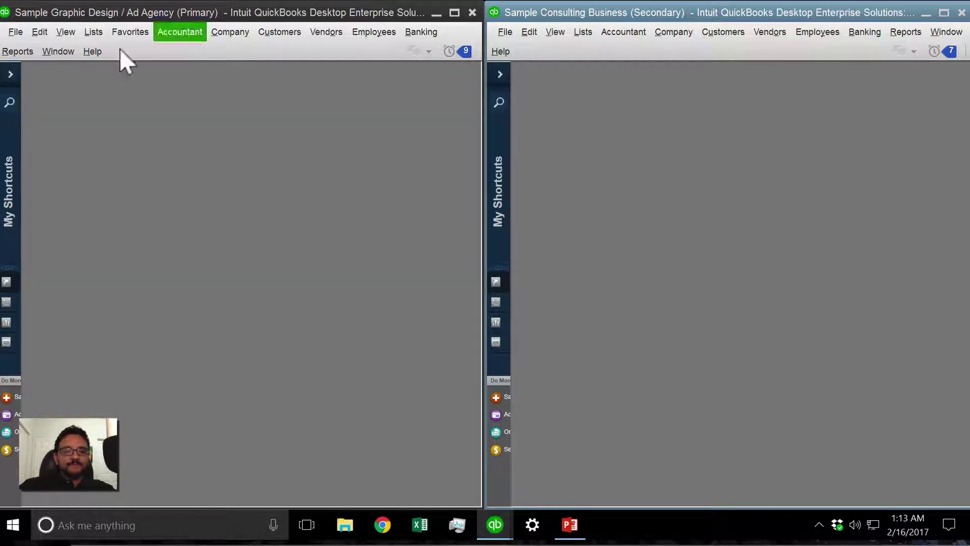
Open the Graphic Design Profit & Loss Standard for This Fiscal Year, 01/01/2021–12/31/2021.
click(23, 52)
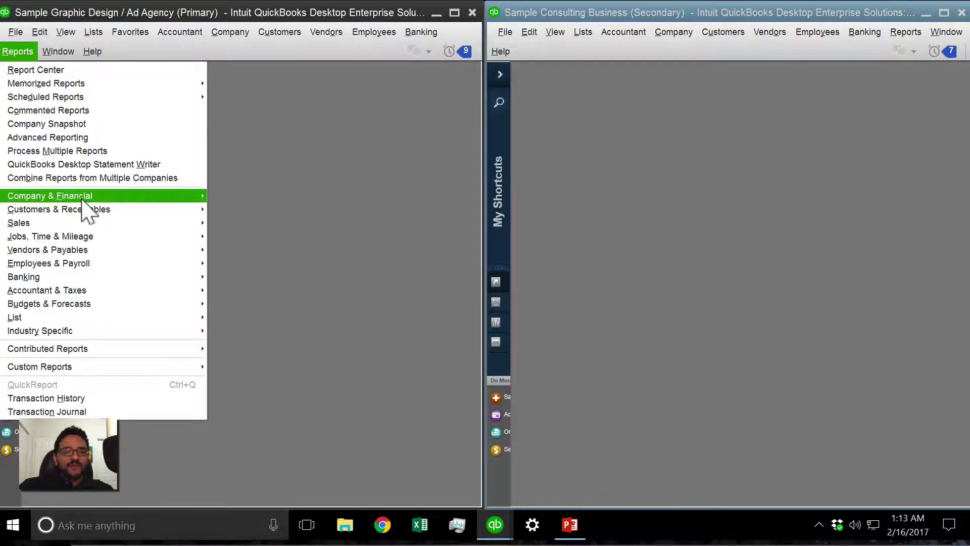
mouse_move(174, 197)
click(268, 198)
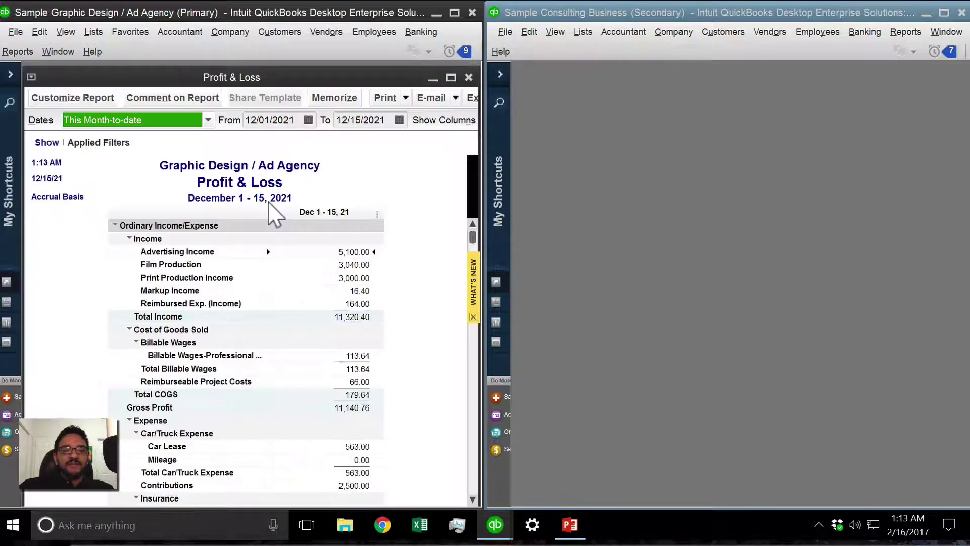
click(99, 118)
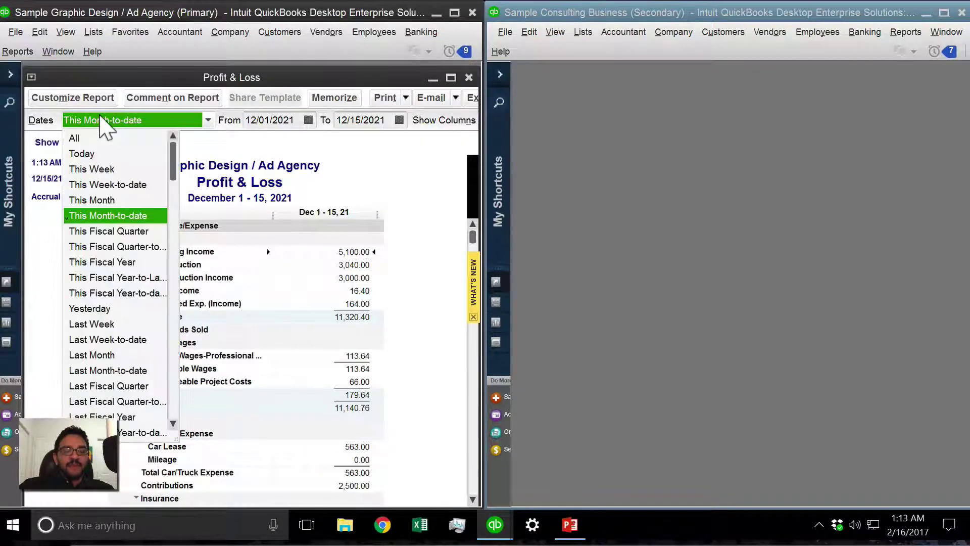
click(105, 416)
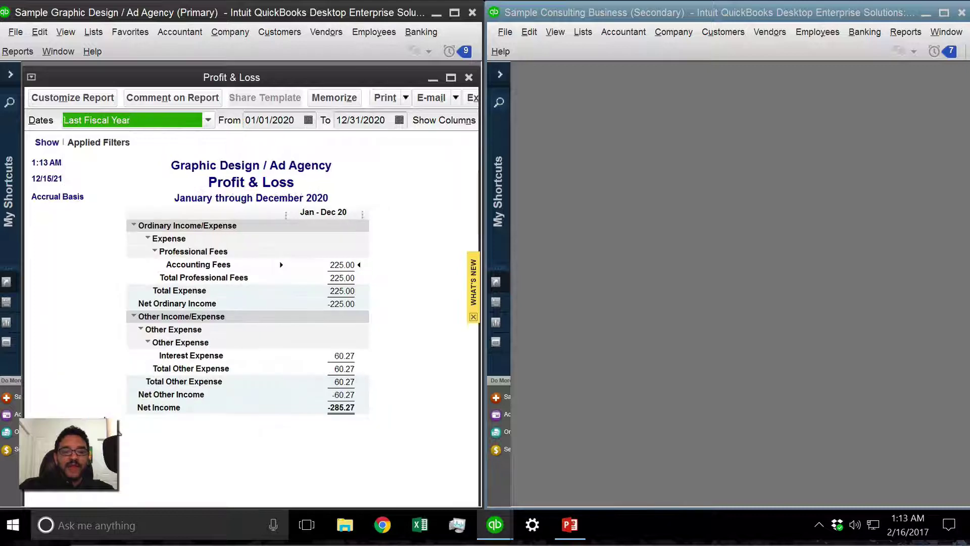
click(121, 119)
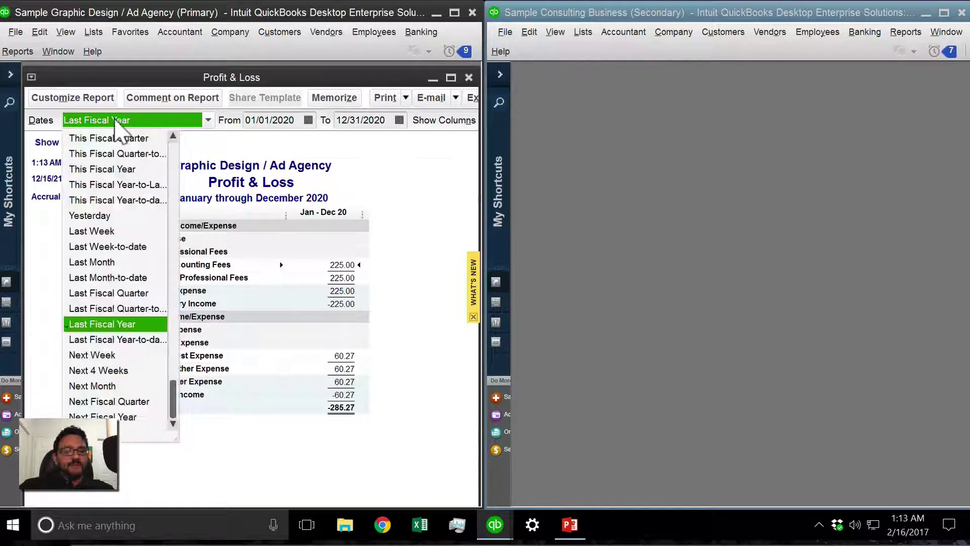
click(94, 169)
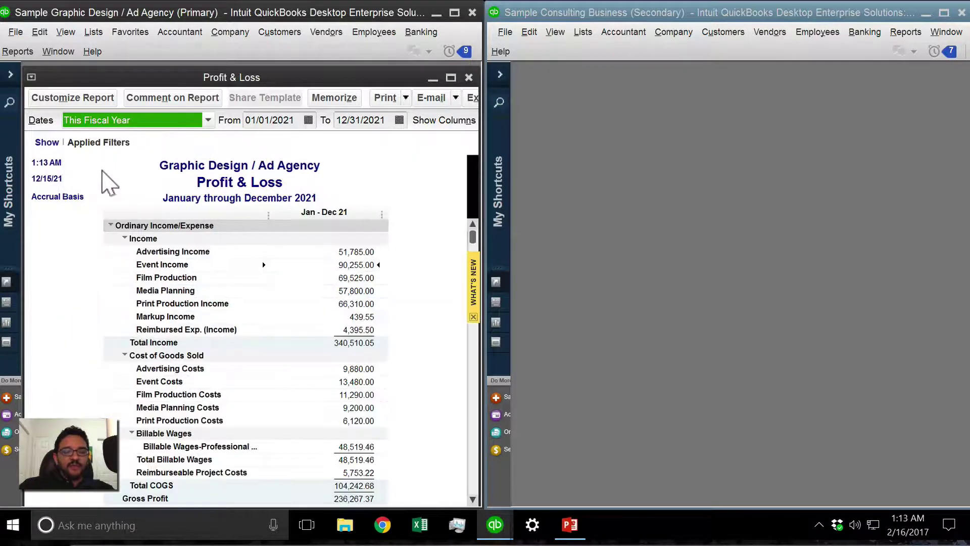
scroll(408, 350, down, 7)
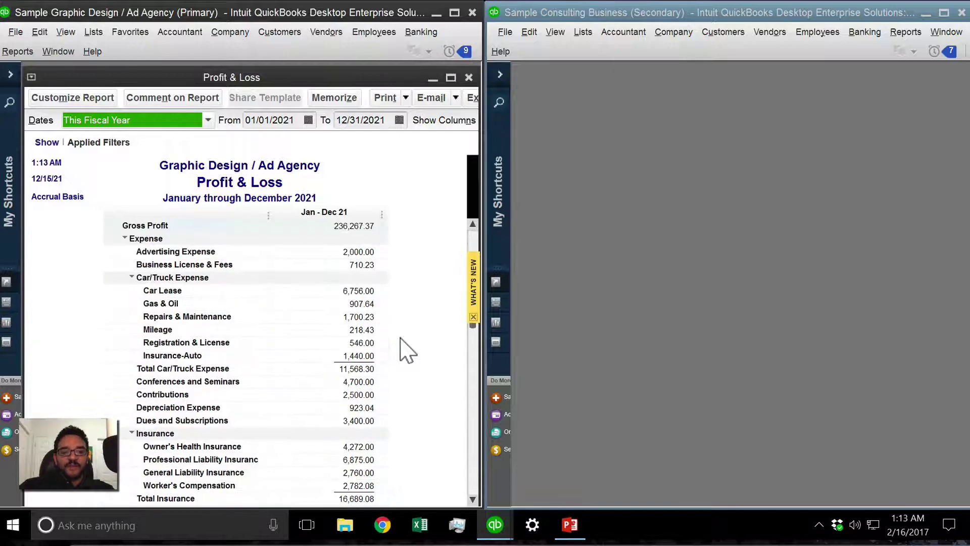
scroll(407, 350, up, 3)
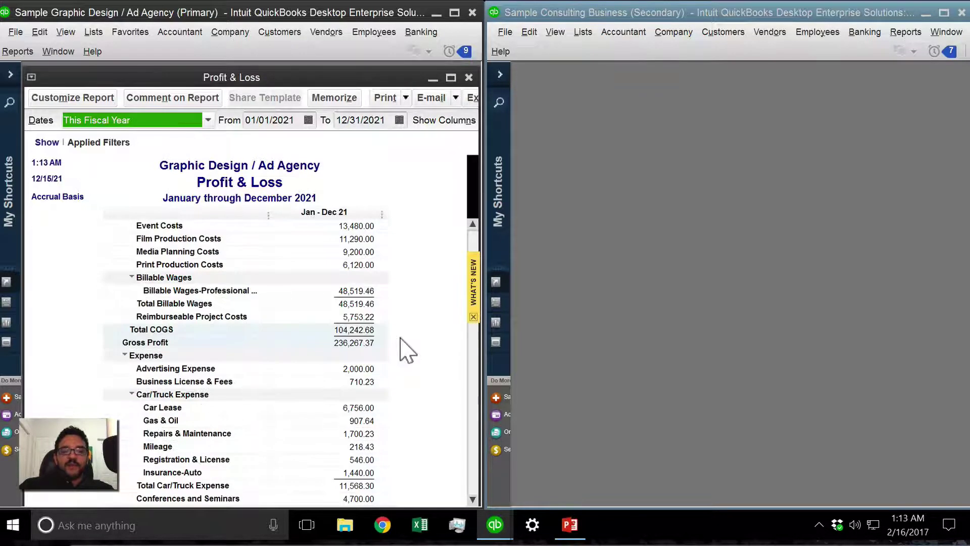
Open the Consulting Business Profit & Loss Standard report set to This Fiscal Year.
click(905, 32)
mouse_move(819, 176)
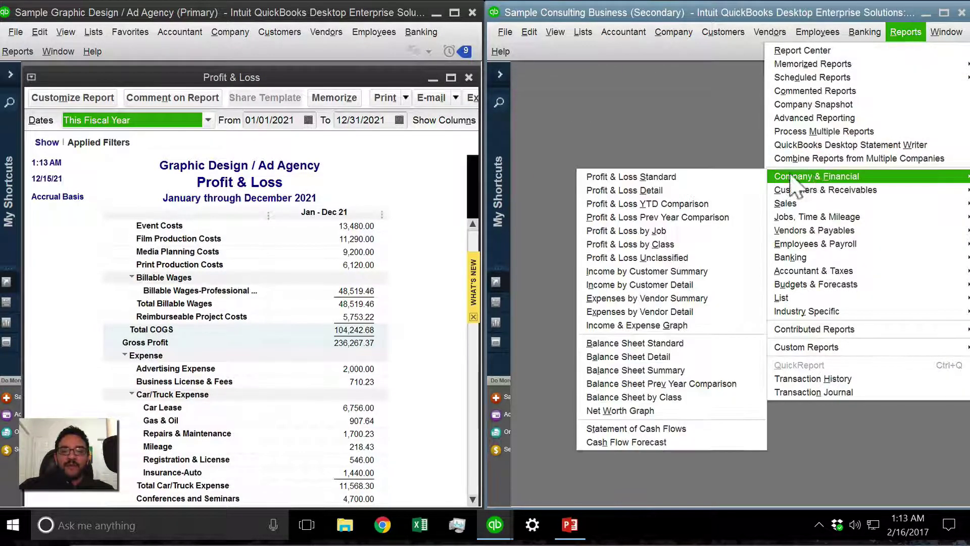
click(671, 175)
click(603, 115)
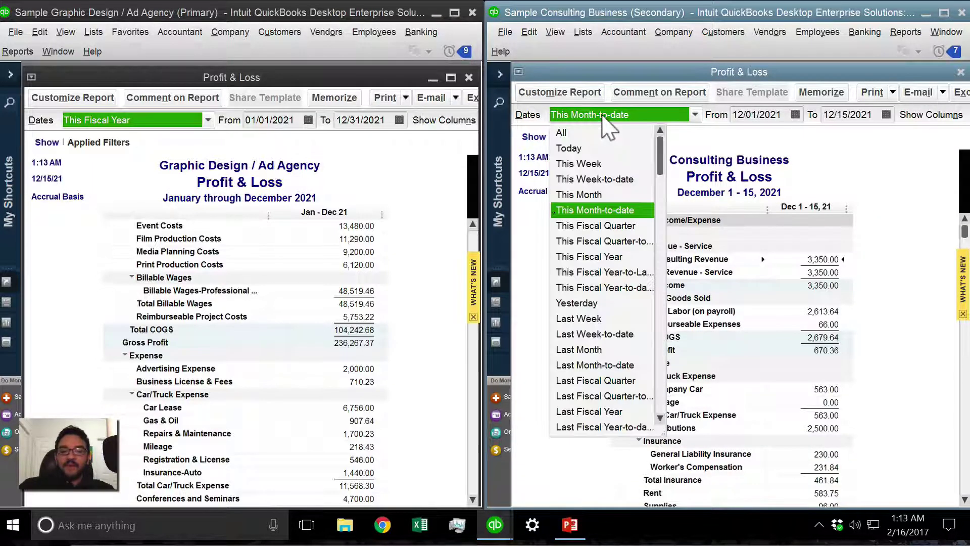
click(610, 254)
Scroll both reports to Net Income: 118,315.72 for Graphic Design versus 133,170.83 for Consulting Business.
scroll(850, 371, down, 3)
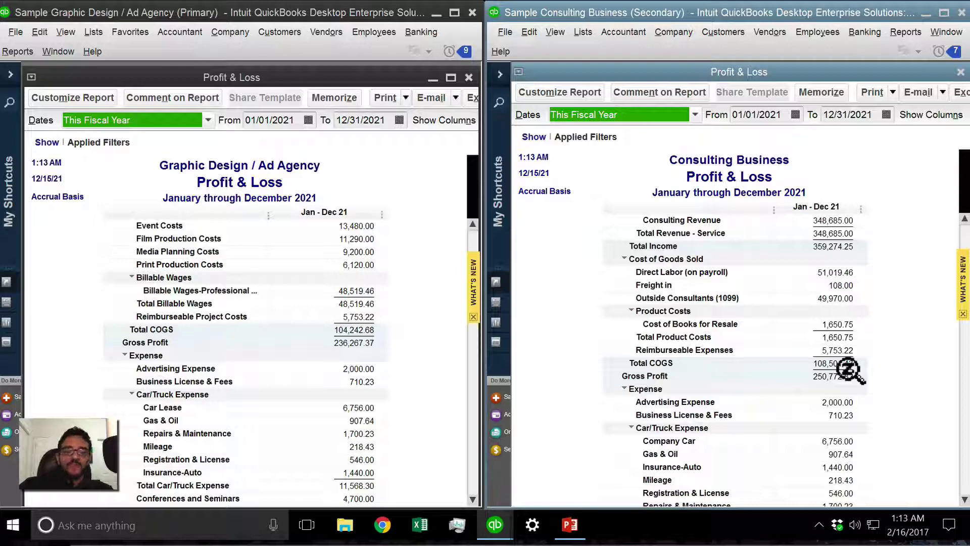
scroll(851, 371, down, 8)
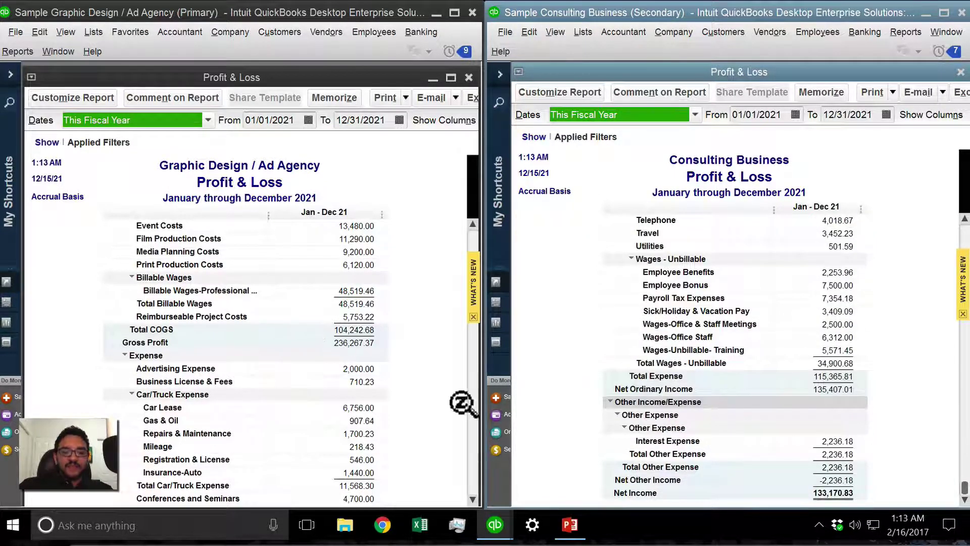
click(472, 427)
click(472, 427)
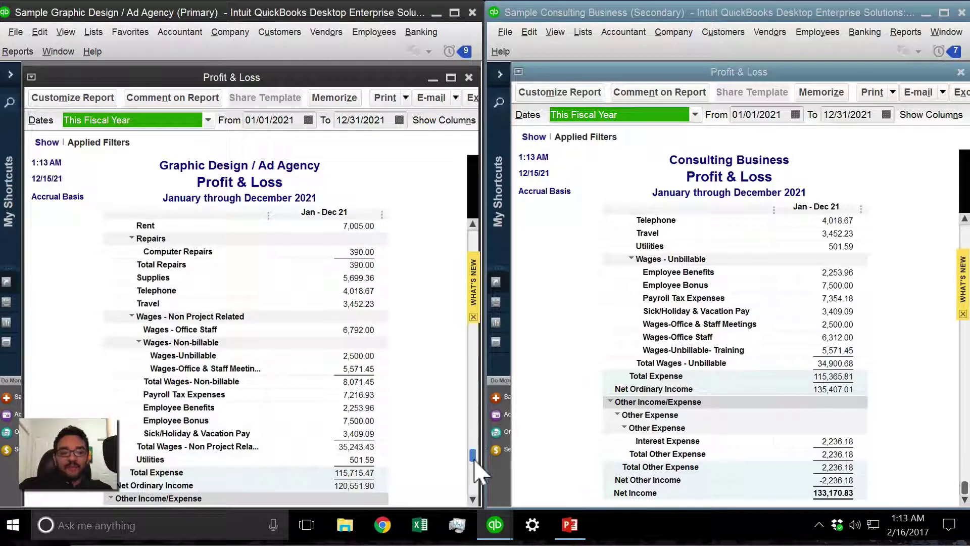
scroll(465, 485, down, 3)
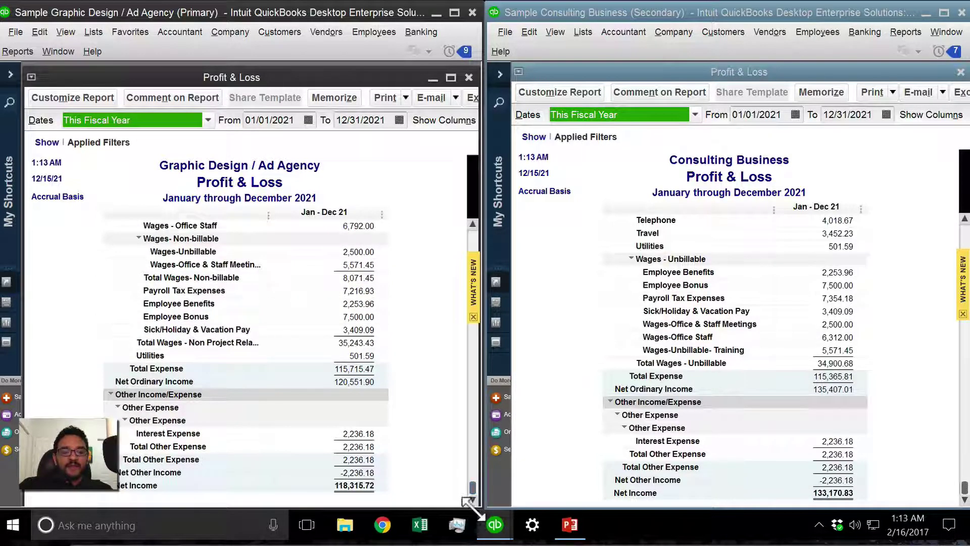
click(355, 487)
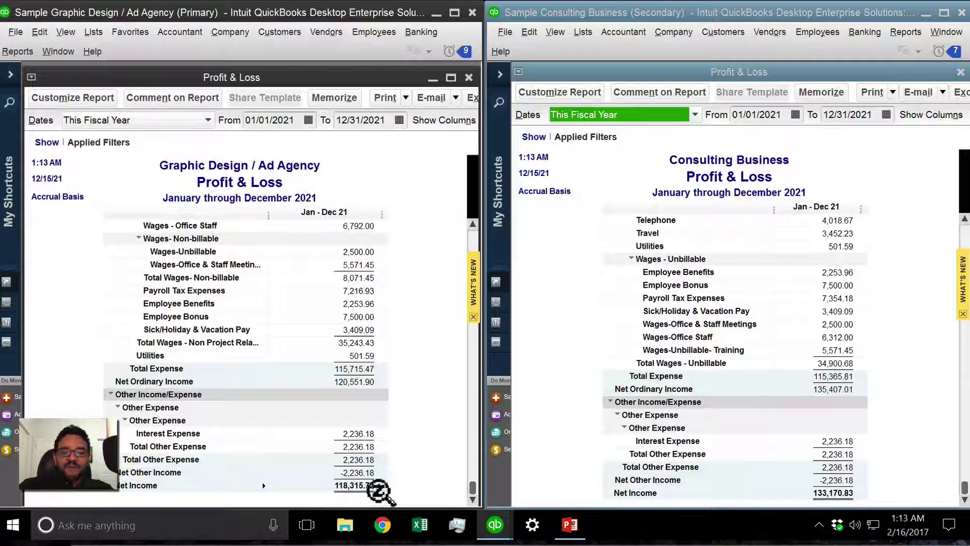
click(841, 502)
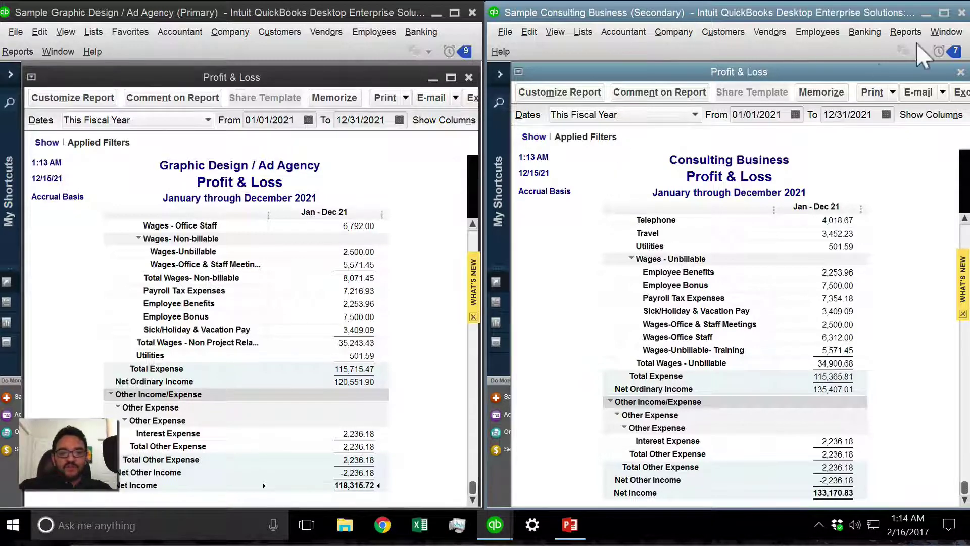
Close the Consulting Business company file without memorizing the open report.
click(962, 13)
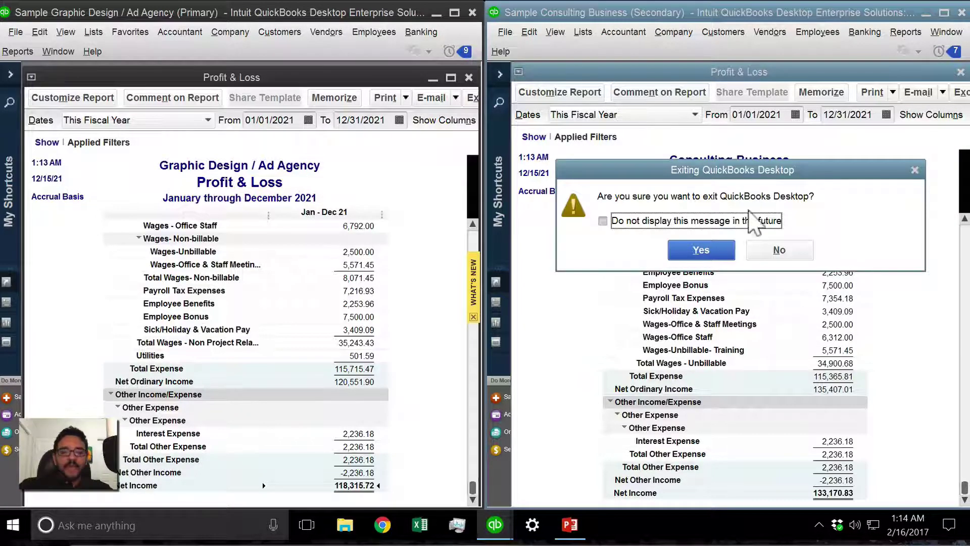
click(641, 250)
click(762, 272)
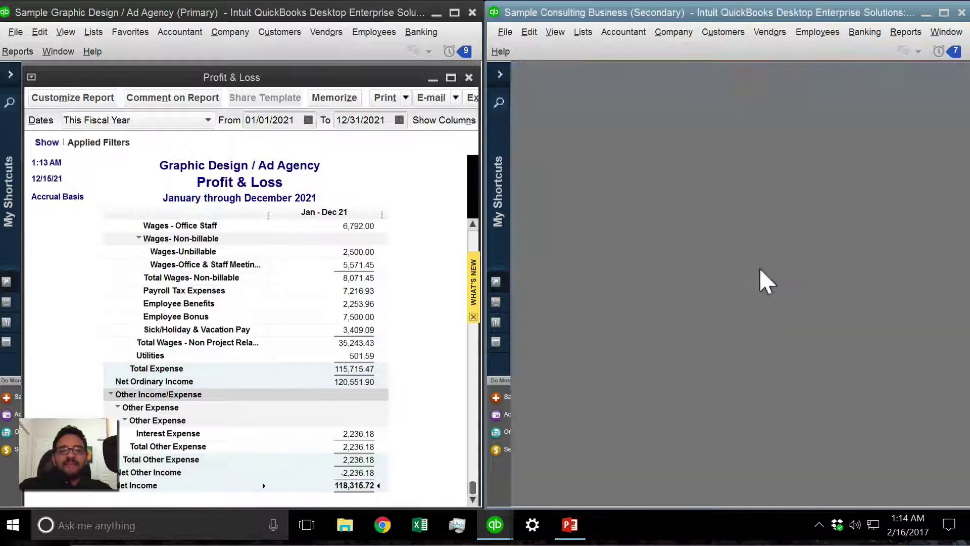
Maximize the Graphic Design window and its Profit & Loss report, and open the Reports menu.
click(456, 13)
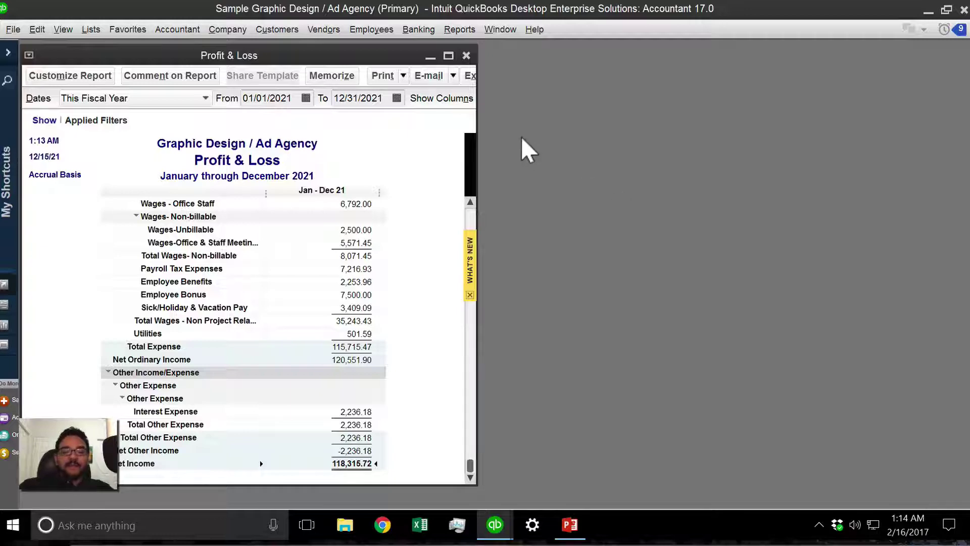
click(448, 55)
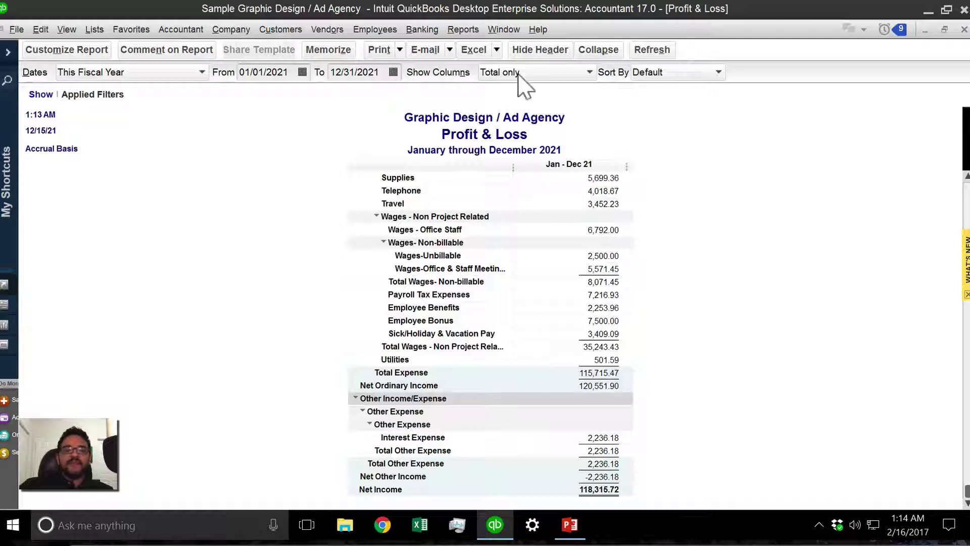
click(469, 31)
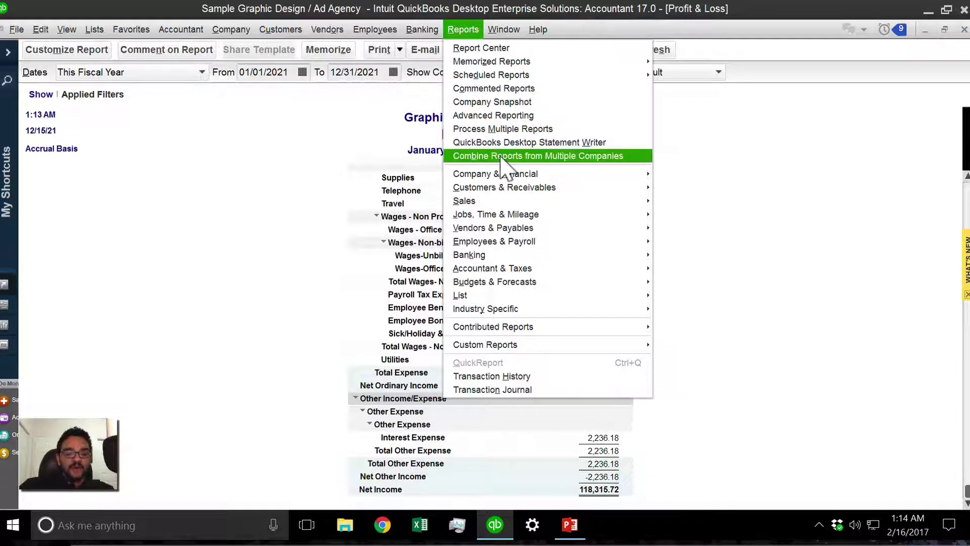
Start Combine Reports from Multiple Companies and browse to the QuickBooks Enterprise Solutions 17.0 folder.
click(564, 156)
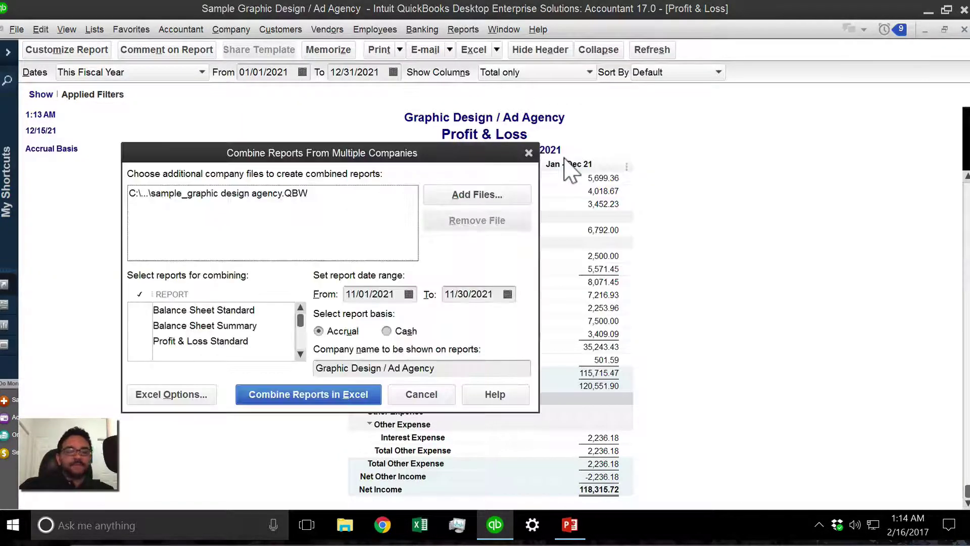
click(206, 196)
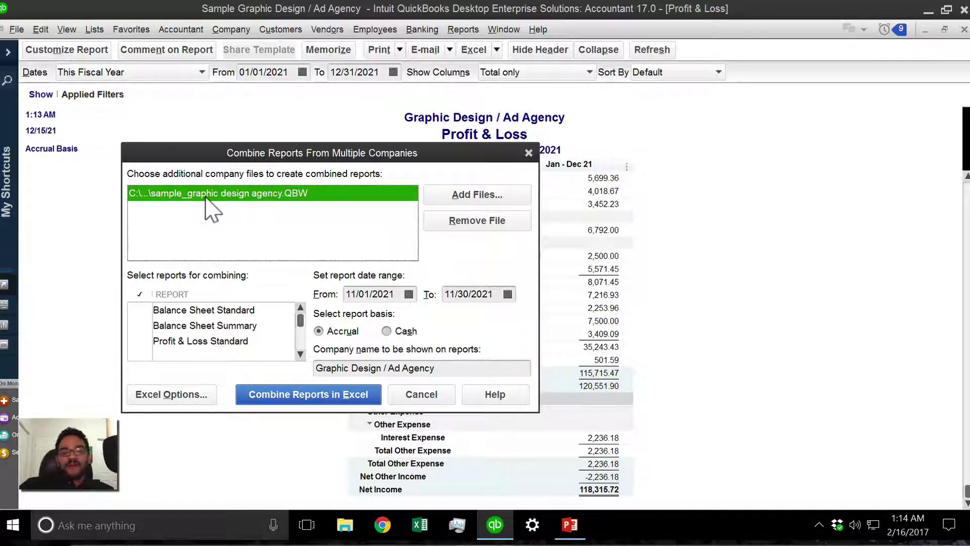
click(476, 196)
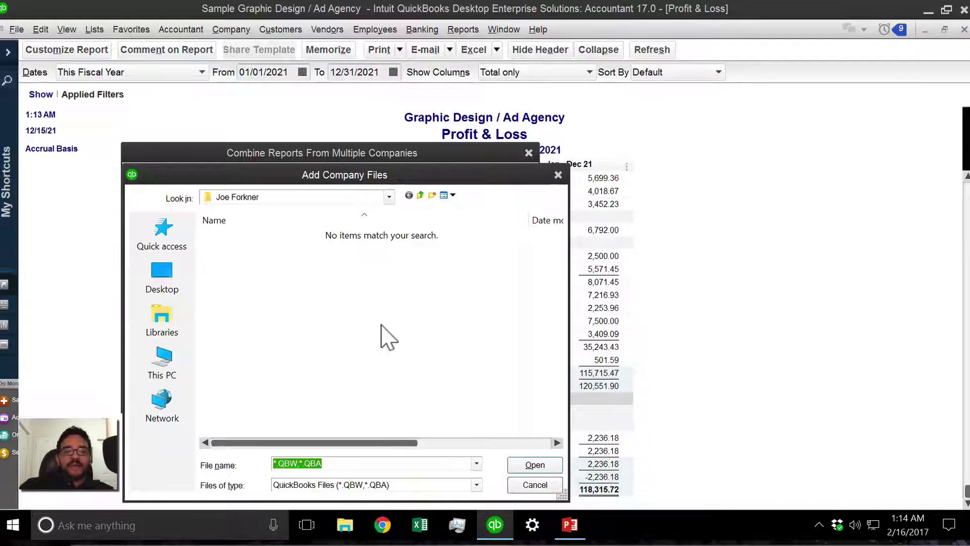
drag(348, 175, 697, 168)
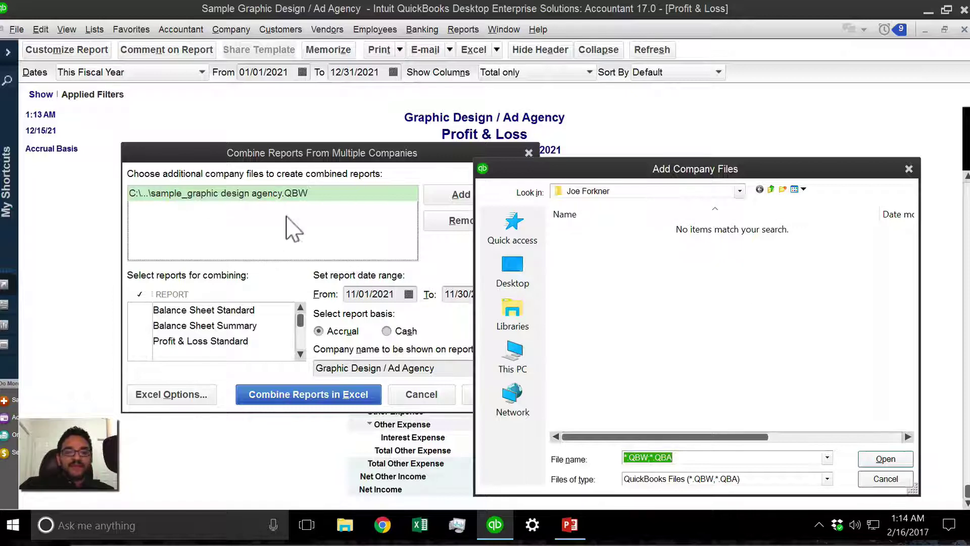
click(631, 195)
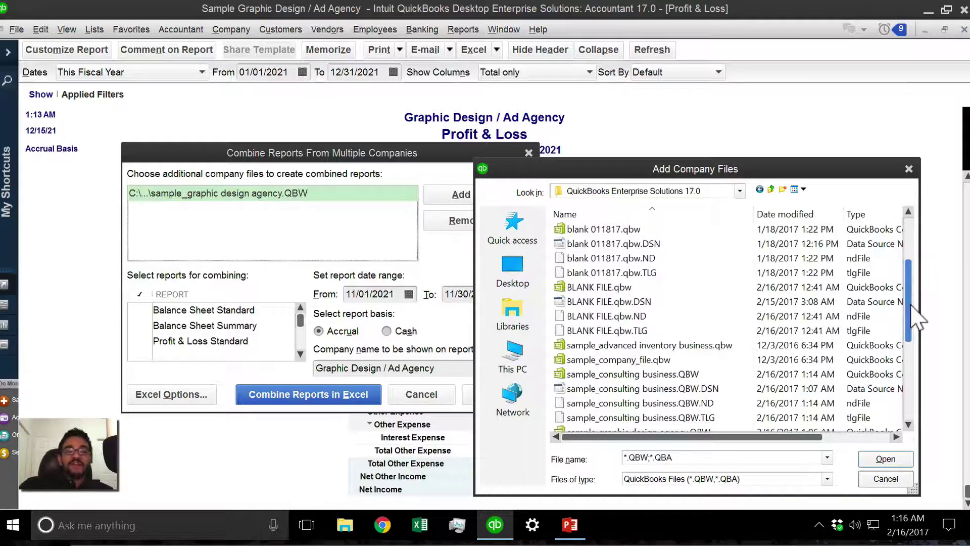
mouse_move(912, 305)
mouse_down()
mouse_move(912, 251)
mouse_move(912, 312)
mouse_up()
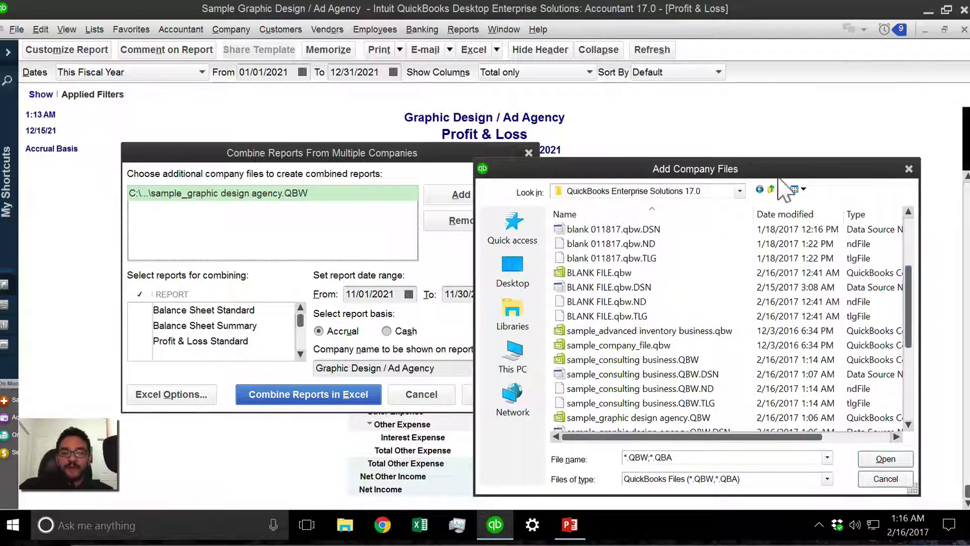
drag(781, 174, 651, 107)
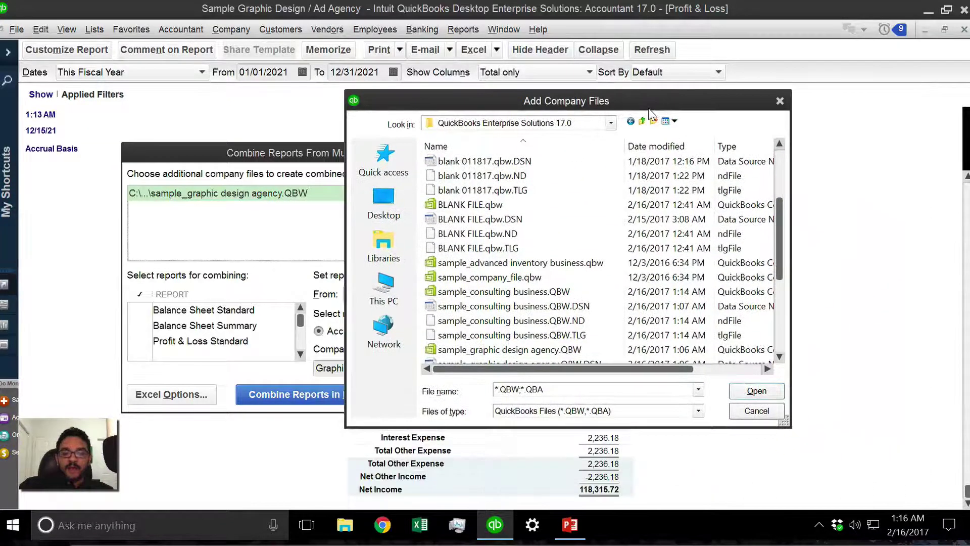
Select sample_consulting business.QBW and add it to the combine list.
click(526, 295)
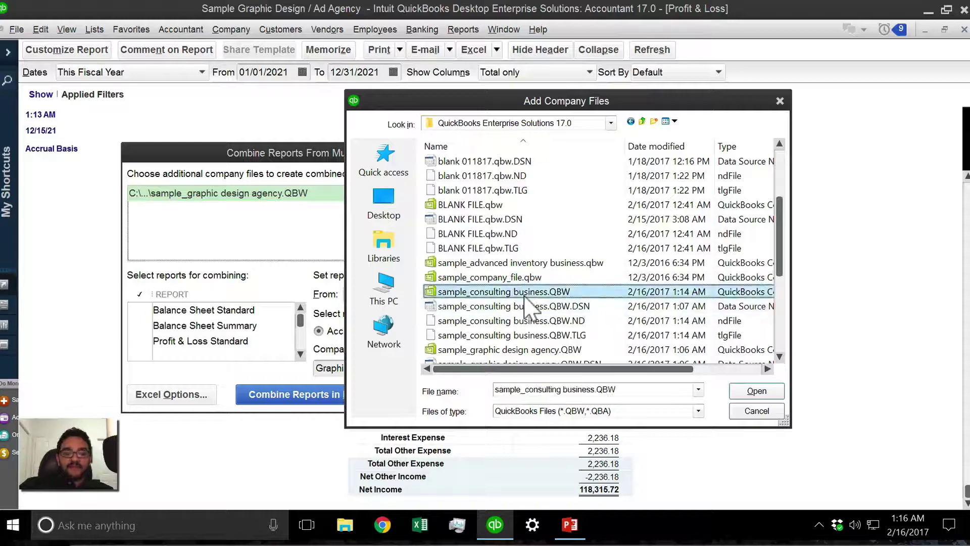
right_click(491, 288)
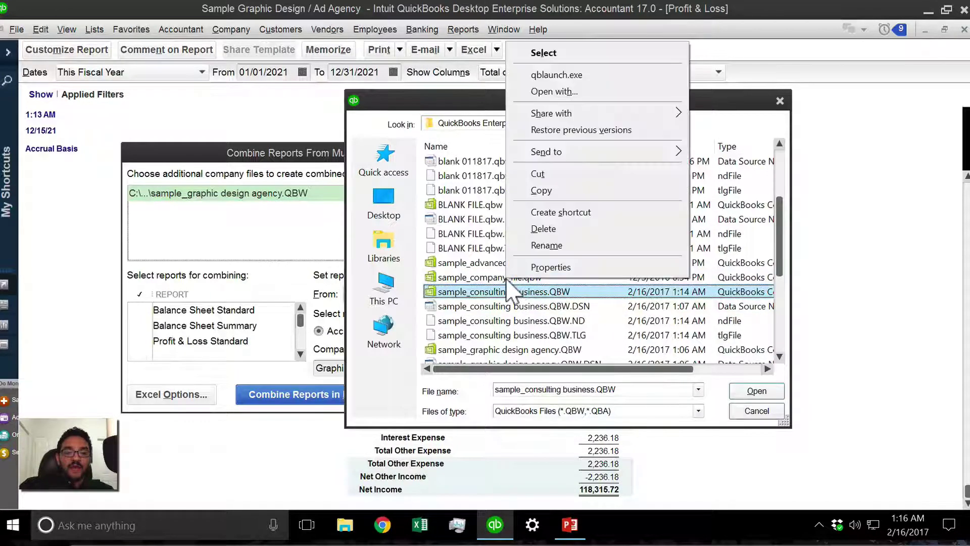
click(492, 297)
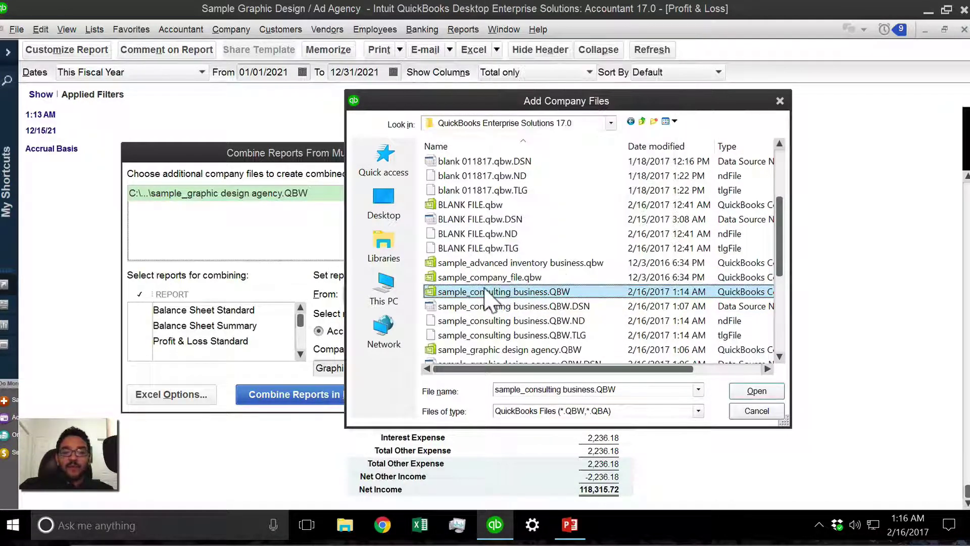
click(481, 281)
click(479, 264)
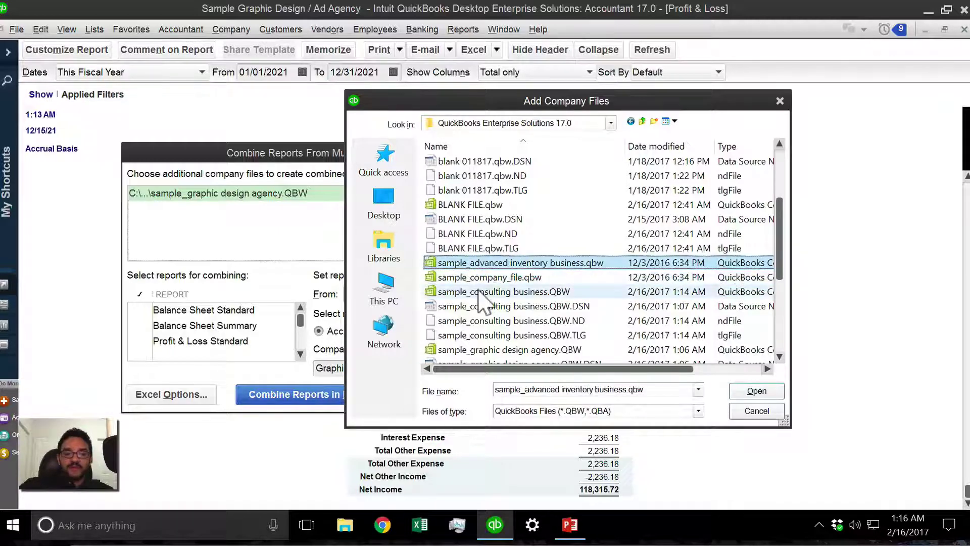
click(479, 292)
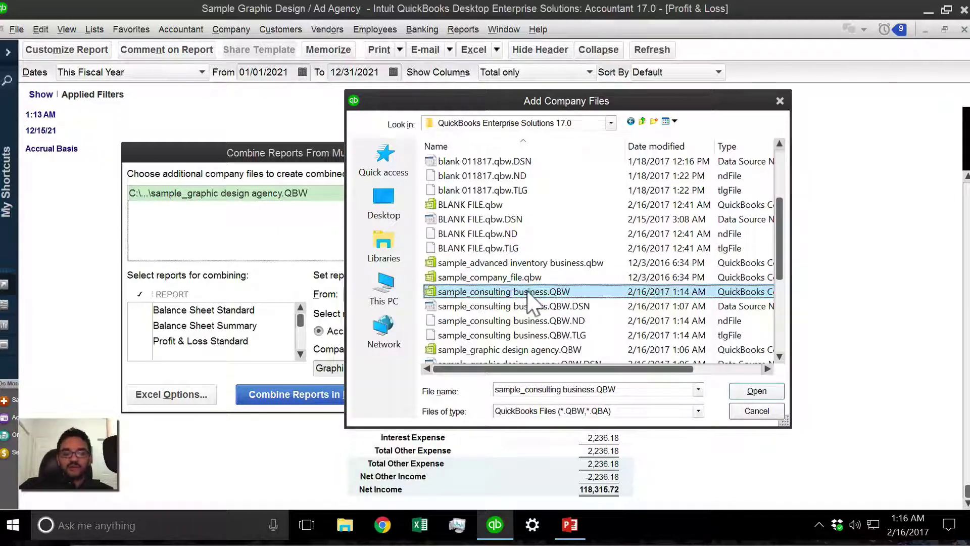
key(Return)
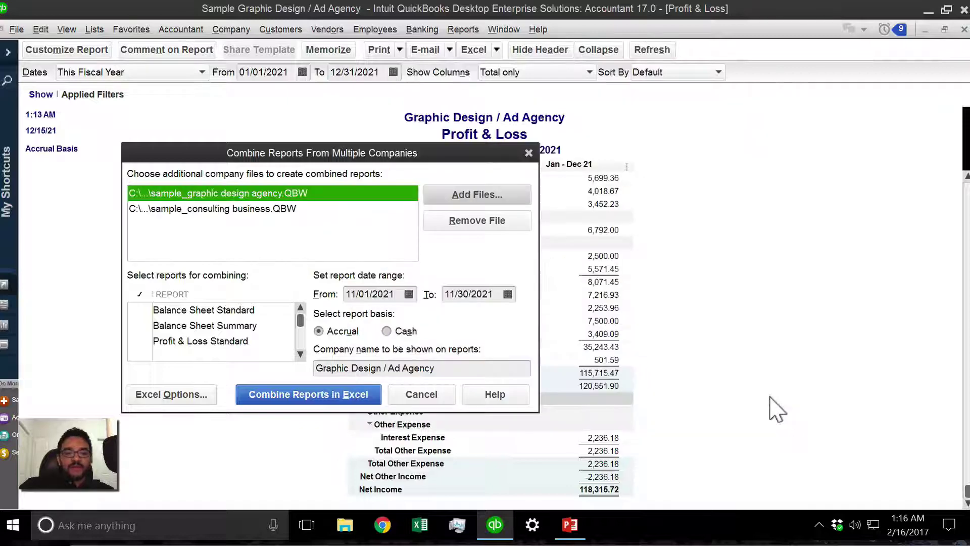
Add sample_graphic design agency.QBW so both company files are listed.
click(480, 198)
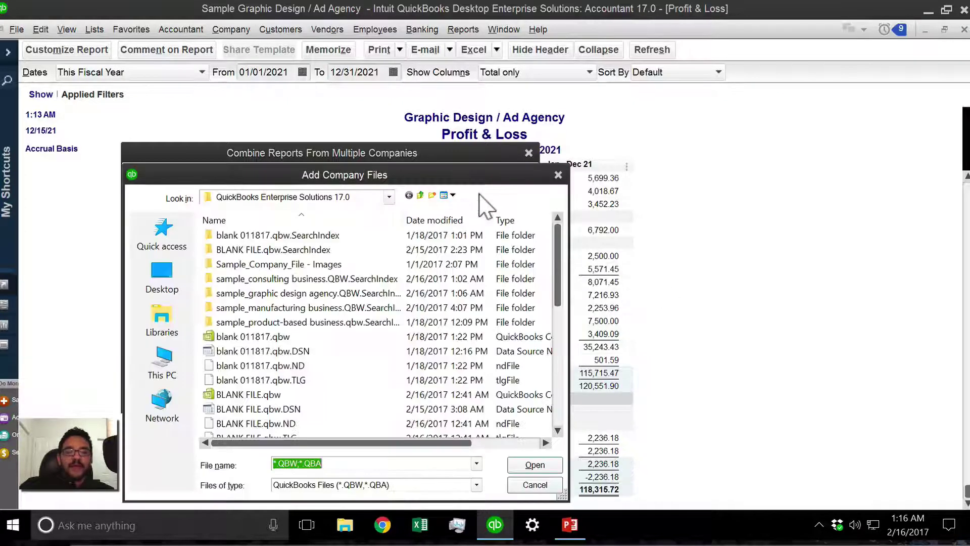
scroll(559, 298, down, 5)
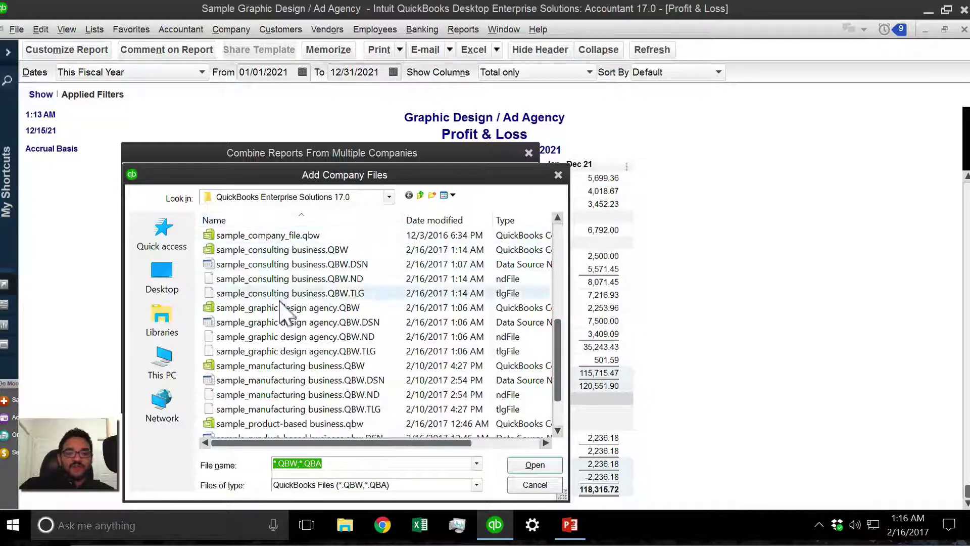
click(282, 310)
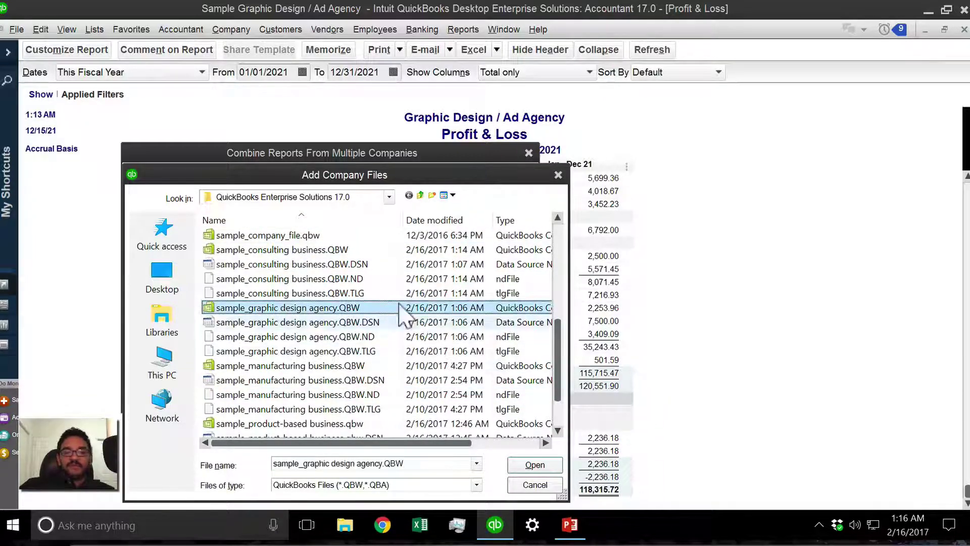
click(535, 465)
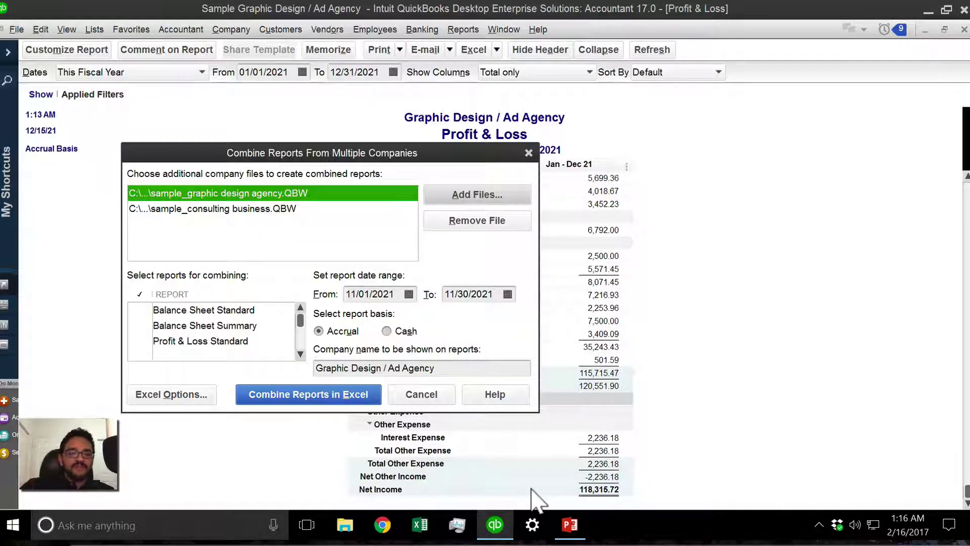
click(278, 208)
click(265, 192)
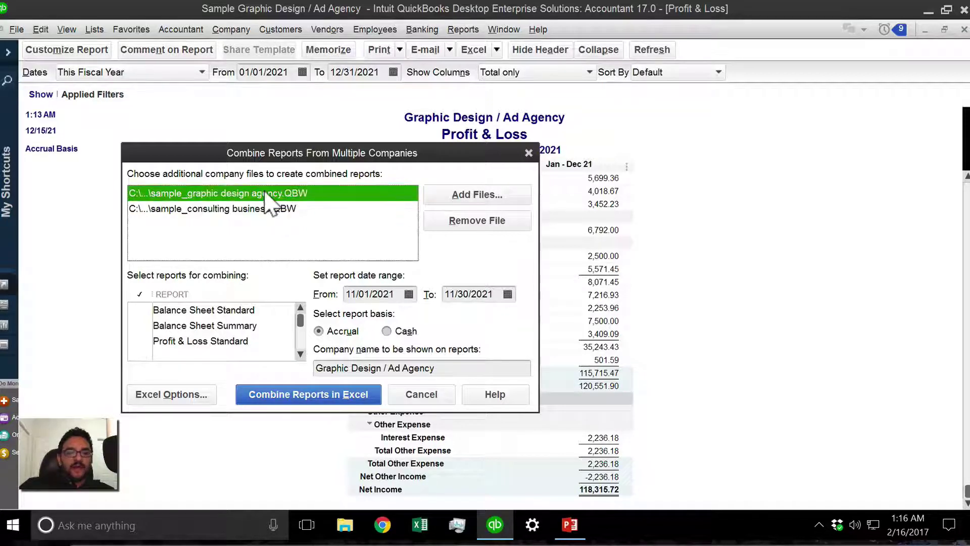
Set the combined report dates to 01/01/2021–12/31/2021 on an Accrual basis.
click(403, 297)
key(y)
click(470, 293)
key(y)
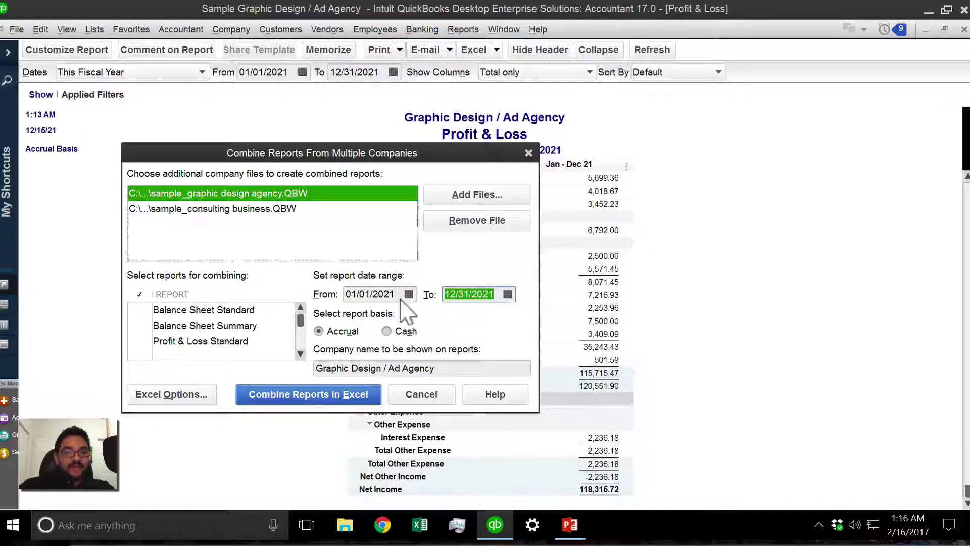
click(395, 297)
click(343, 331)
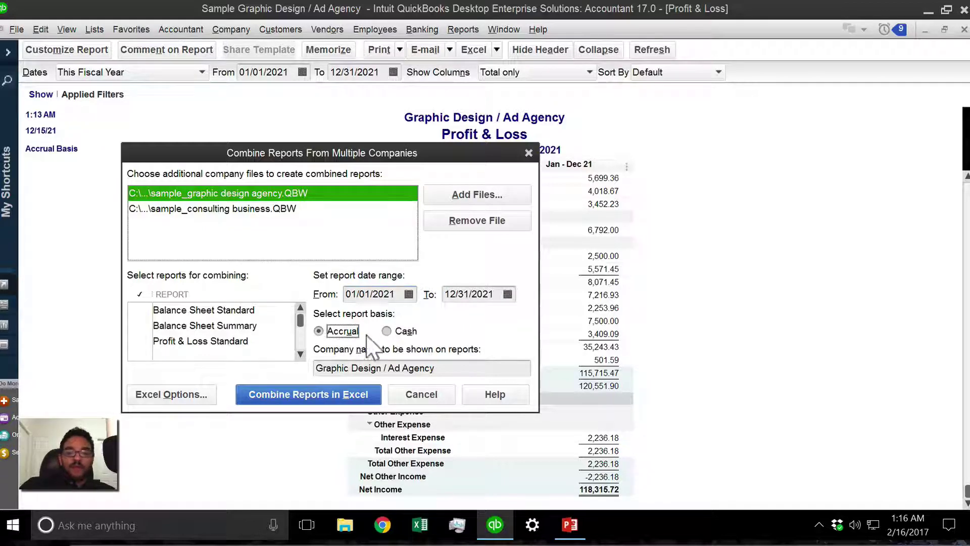
click(396, 331)
click(336, 331)
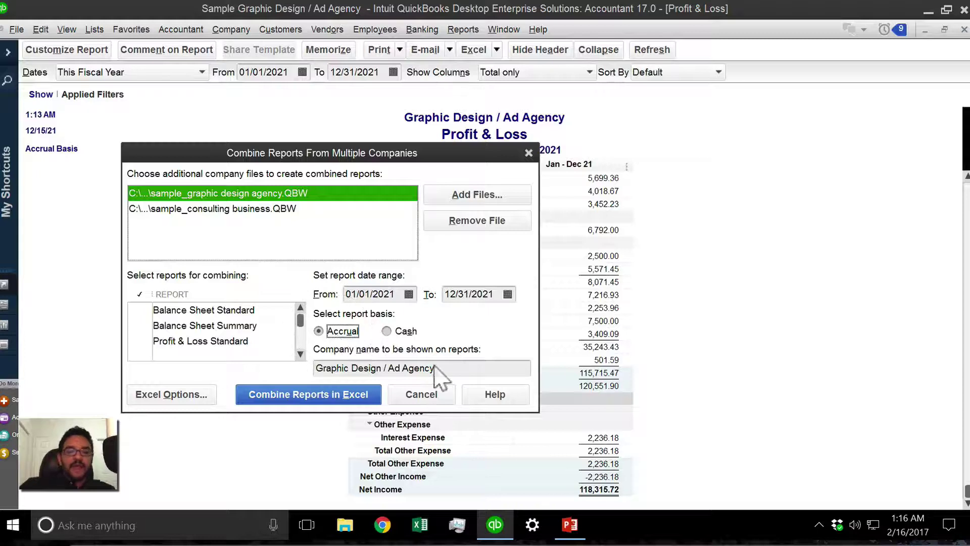
Name the company Combined Group and check Balance Sheet, Profit & Loss and Trial Balance reports.
click(454, 374)
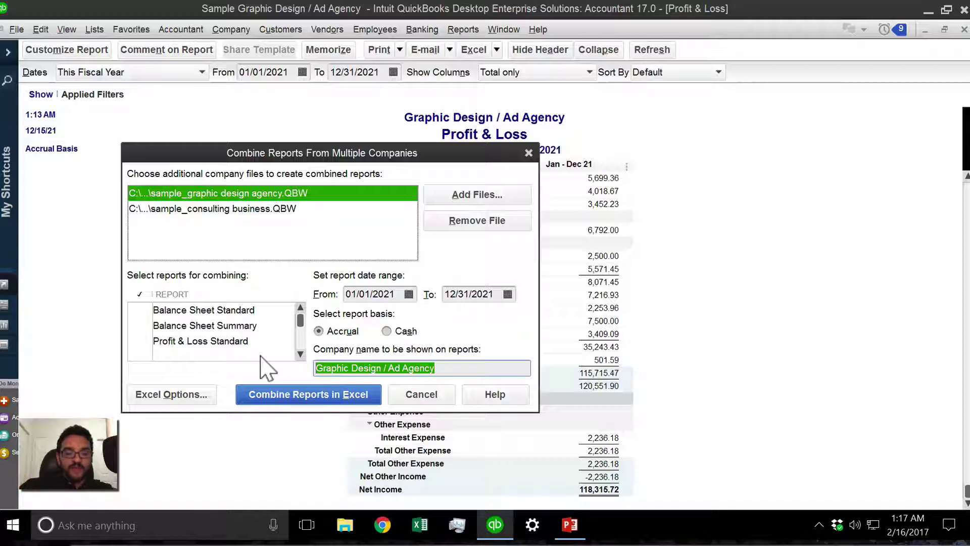
text(Combined Group)
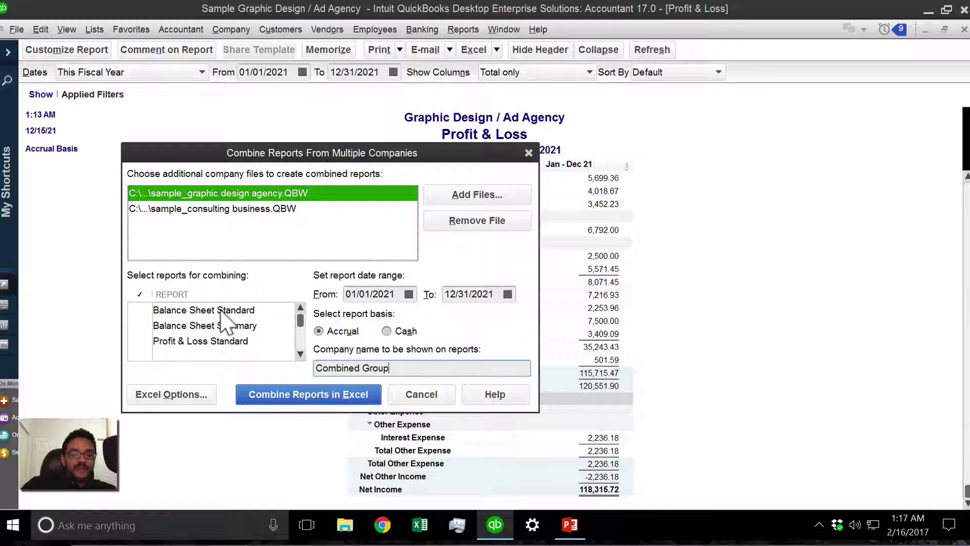
click(198, 311)
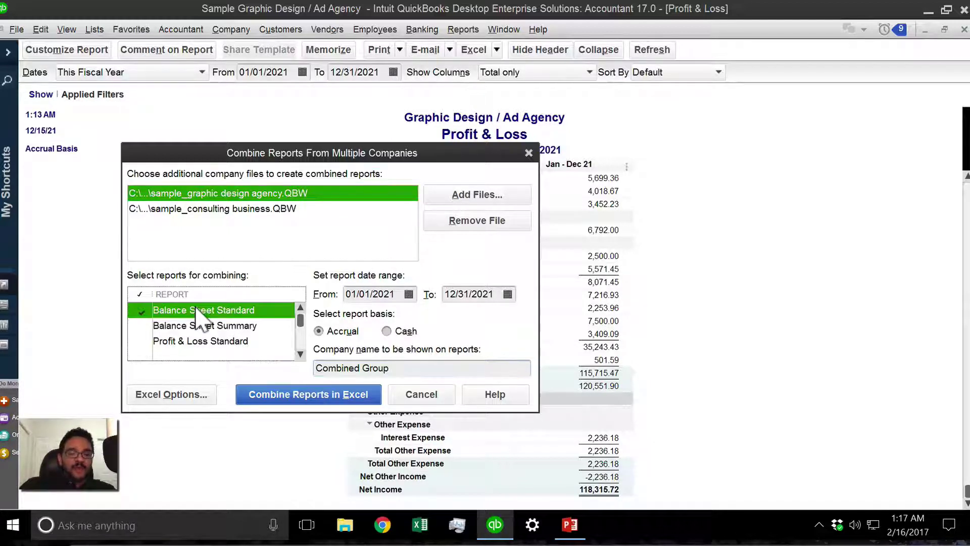
click(195, 326)
click(139, 311)
scroll(144, 351, down, 3)
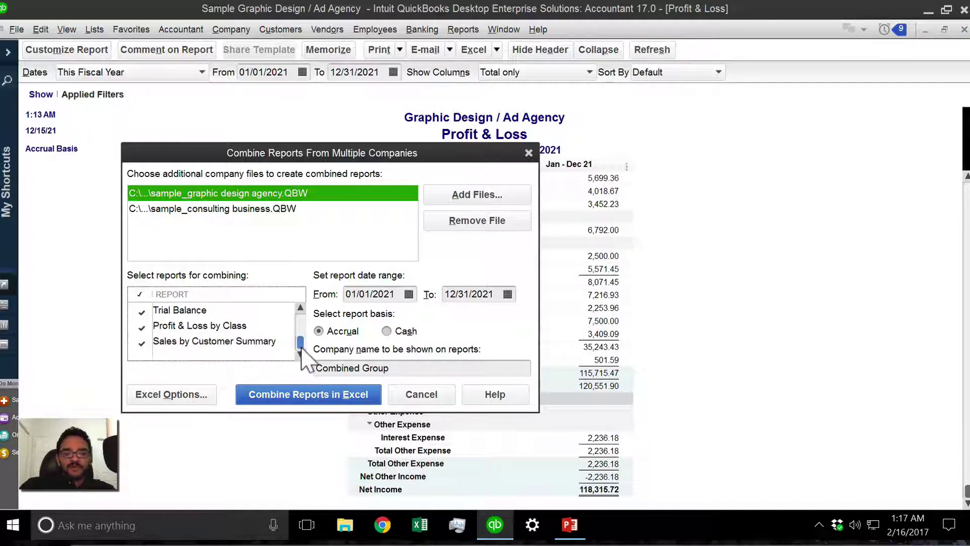
drag(301, 343, 300, 319)
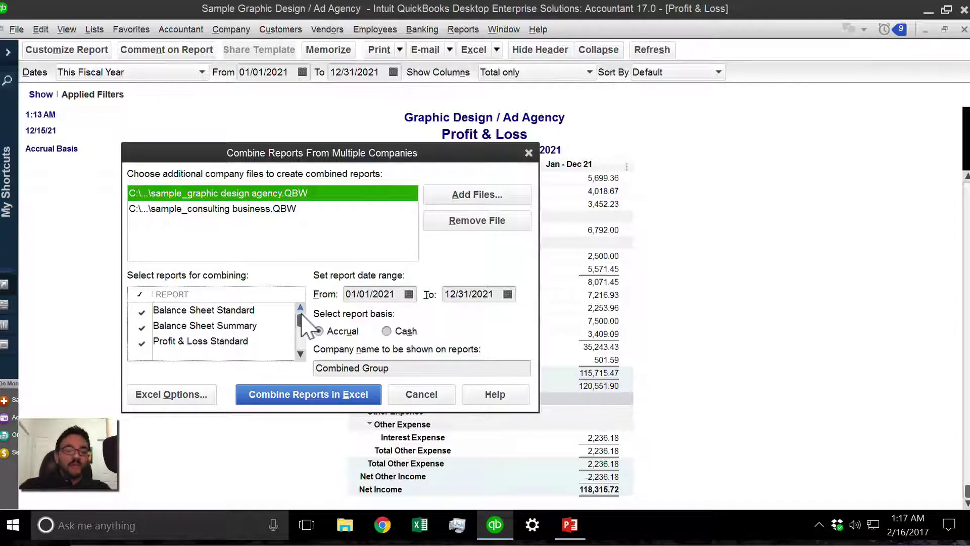
Exclude the QuickBooks Export Guide worksheet from the Excel export, keeping AutoFit, Freeze panes and Show Gridlines on.
click(191, 394)
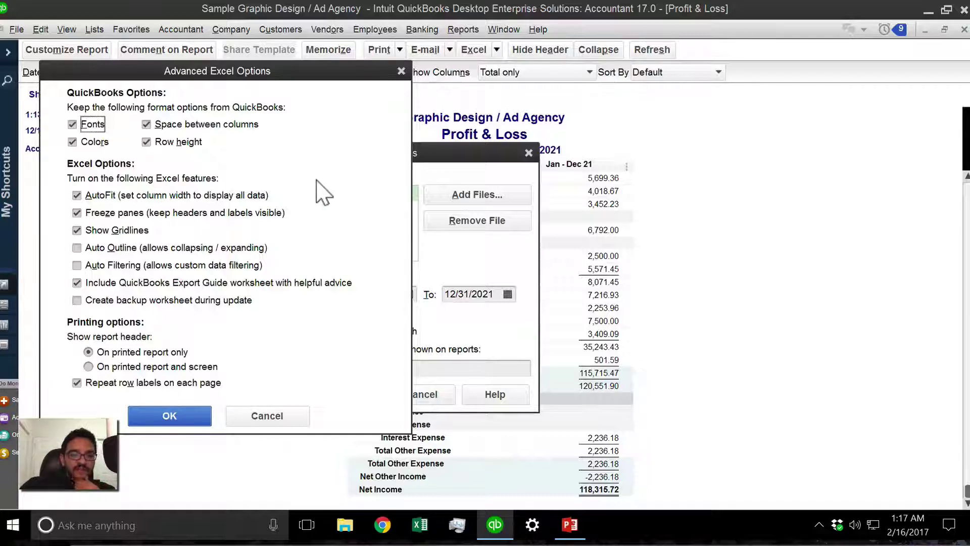
click(133, 286)
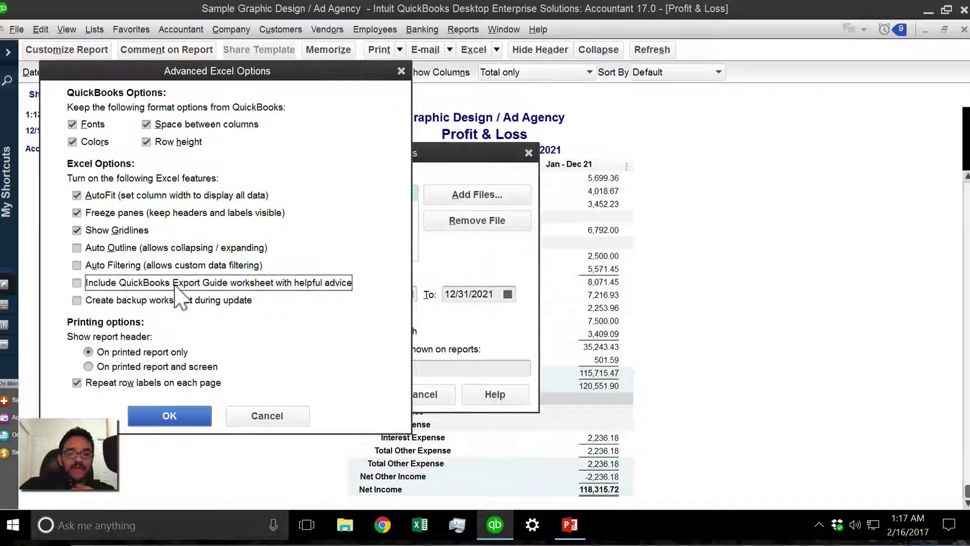
click(118, 230)
click(112, 213)
click(108, 196)
click(108, 230)
click(103, 197)
click(96, 211)
click(99, 230)
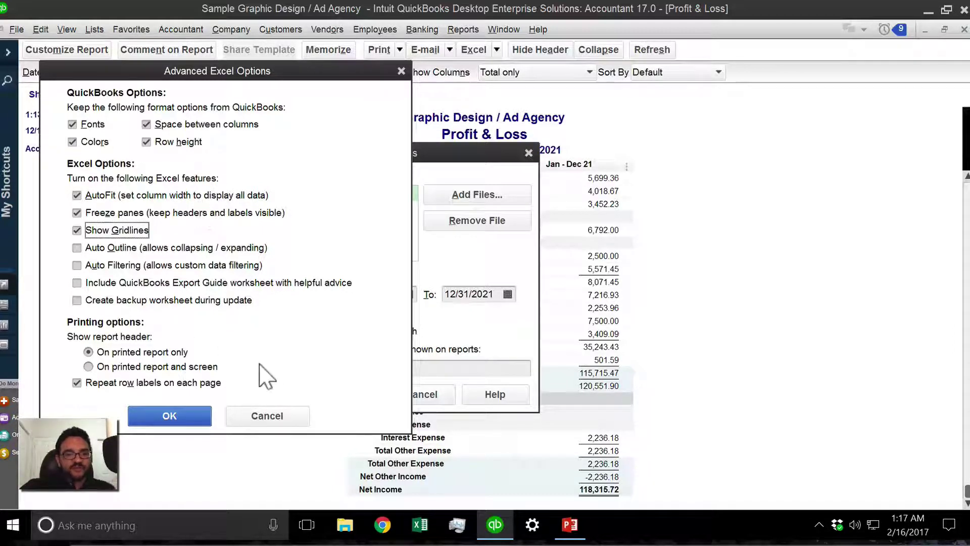
click(172, 418)
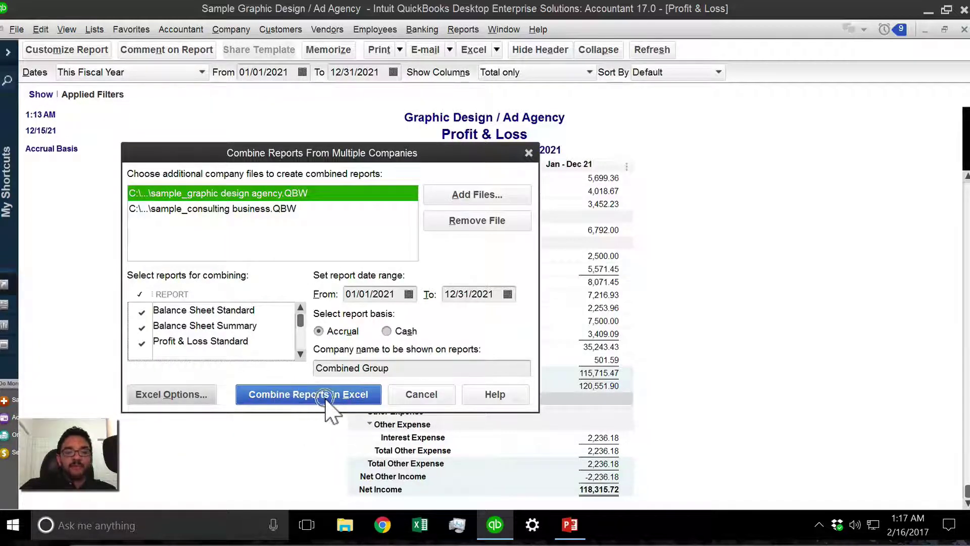
Export the Combined Group reports to Excel, close the Profit & Loss unmemorized, and dismiss the sample-file notice.
click(326, 399)
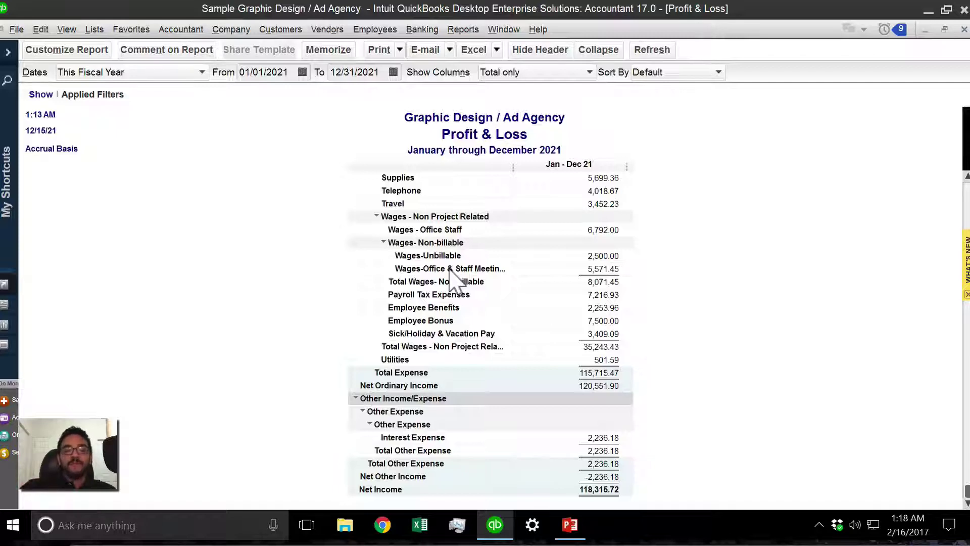
key(ctrl+m)
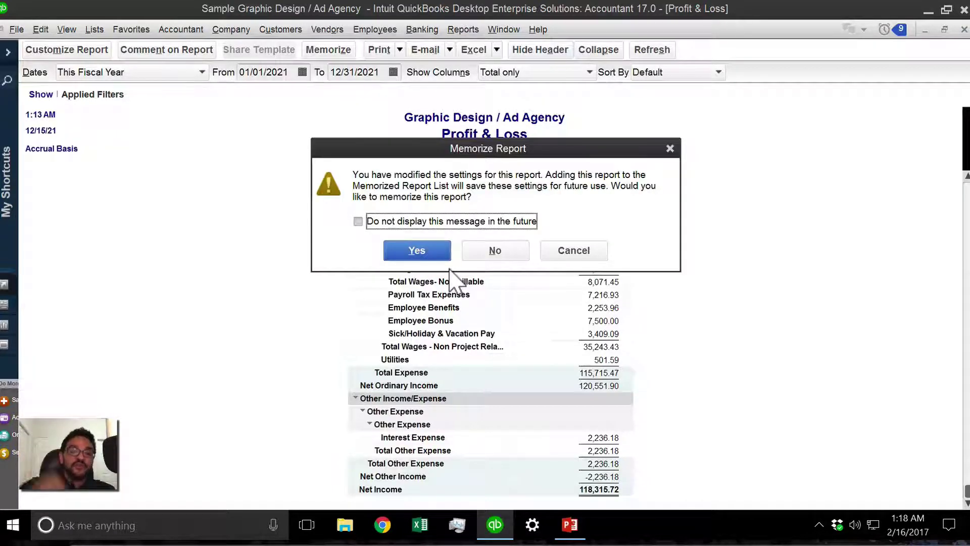
click(504, 249)
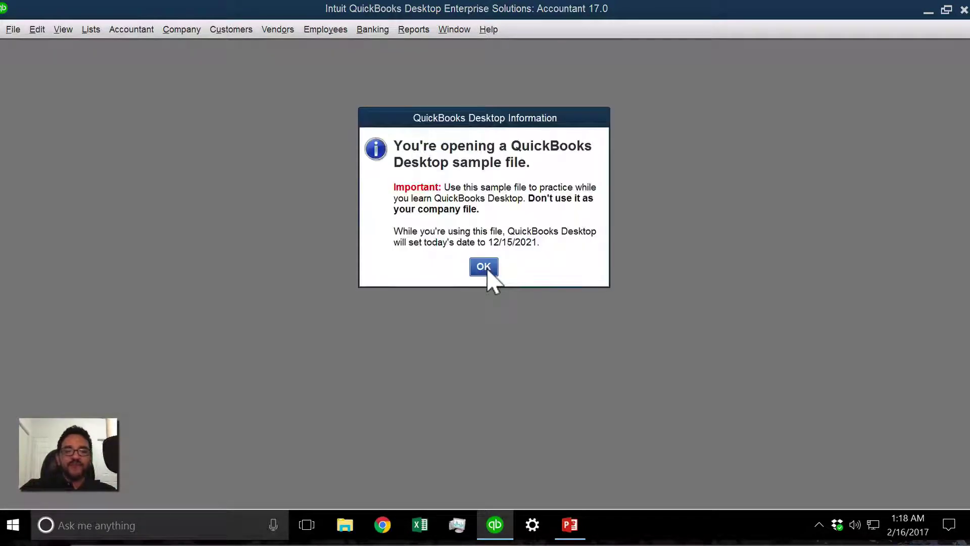
click(483, 268)
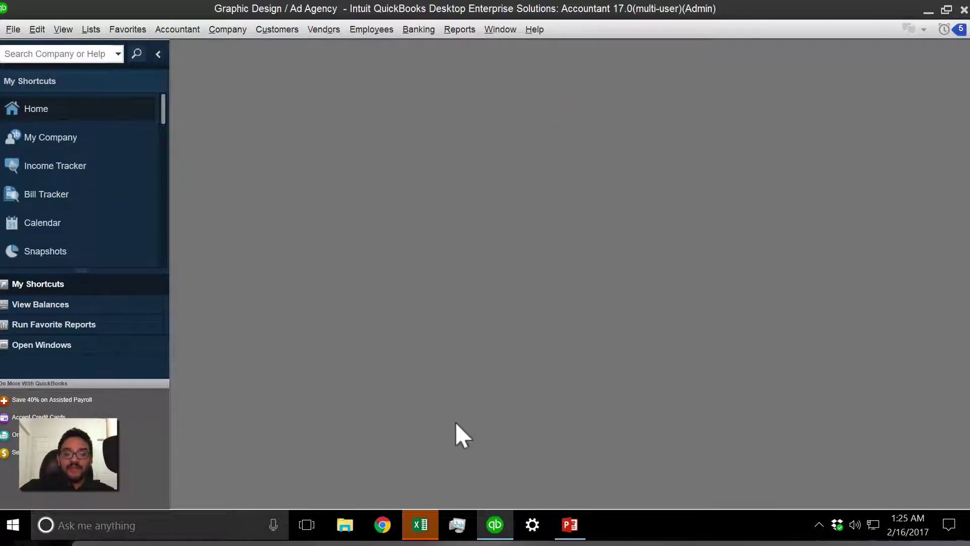
Bring the exported combined Balance Sheet Standard workbook forward and maximize Excel.
click(419, 530)
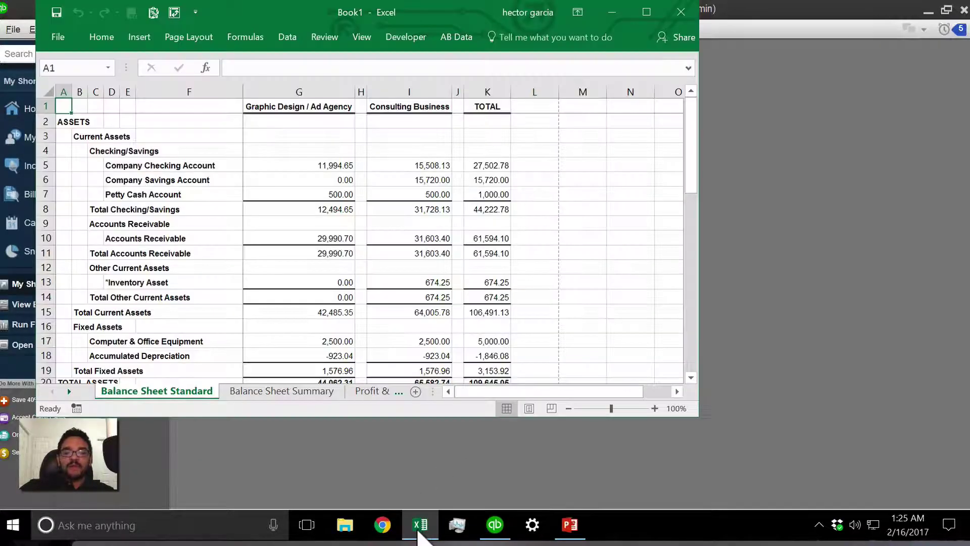
click(647, 12)
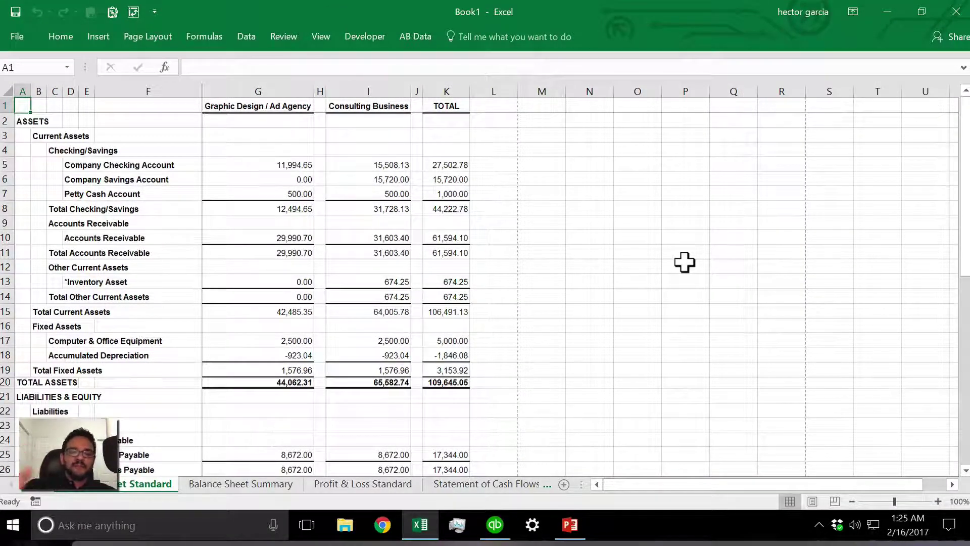
scroll(685, 262, down, 1)
scroll(684, 262, up, 1)
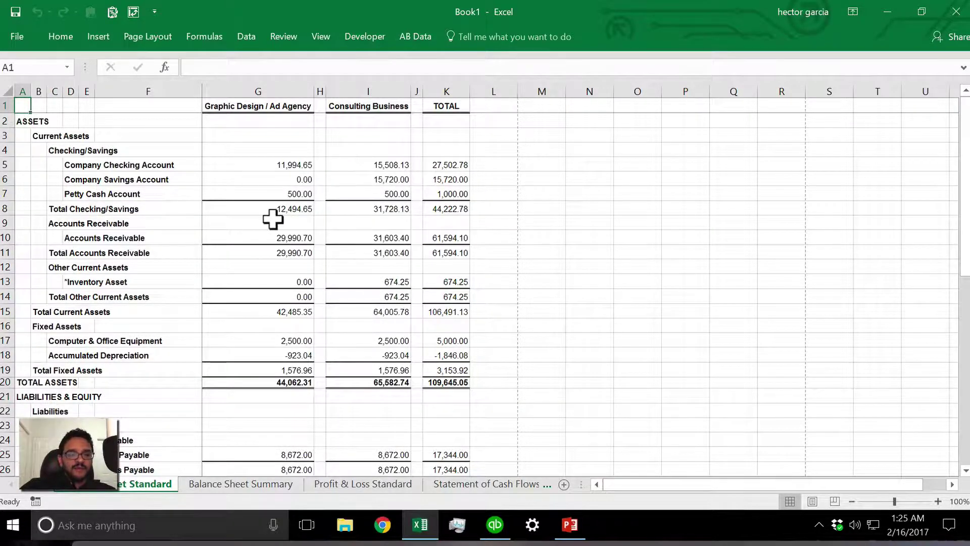
scroll(272, 219, down, 5)
scroll(273, 219, down, 2)
scroll(273, 218, up, 7)
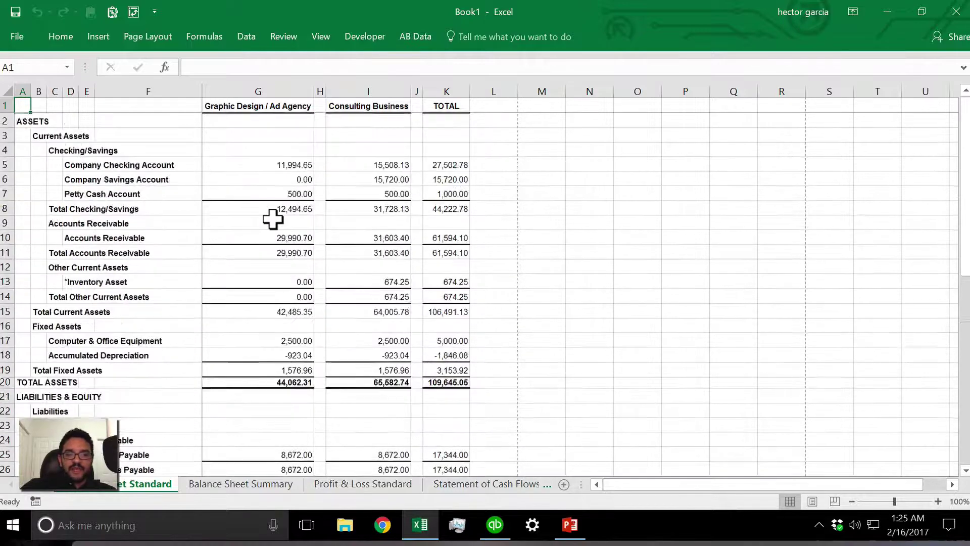
Inspect the Graphic Design and Consulting Business columns and the Total Checking/Savings formula in G8.
click(265, 92)
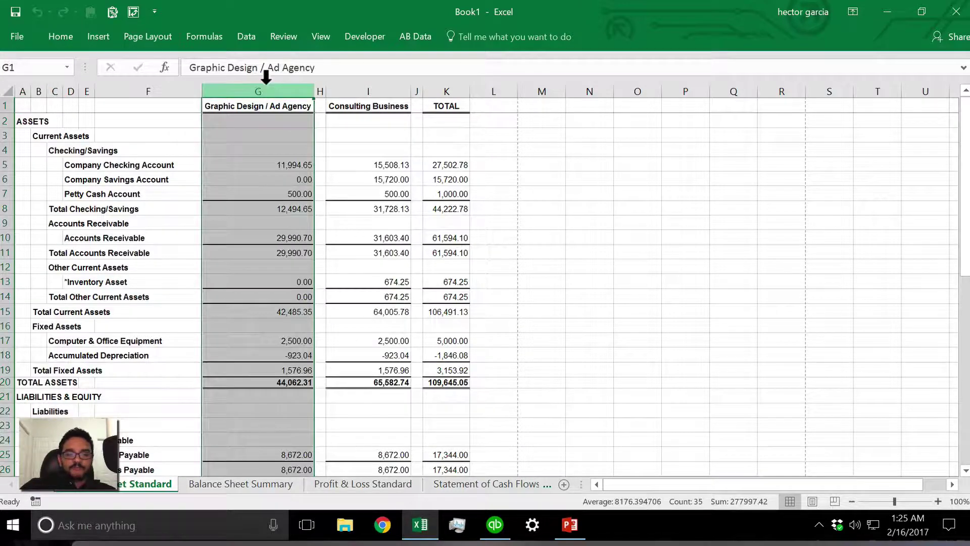
click(398, 91)
scroll(432, 251, down, 8)
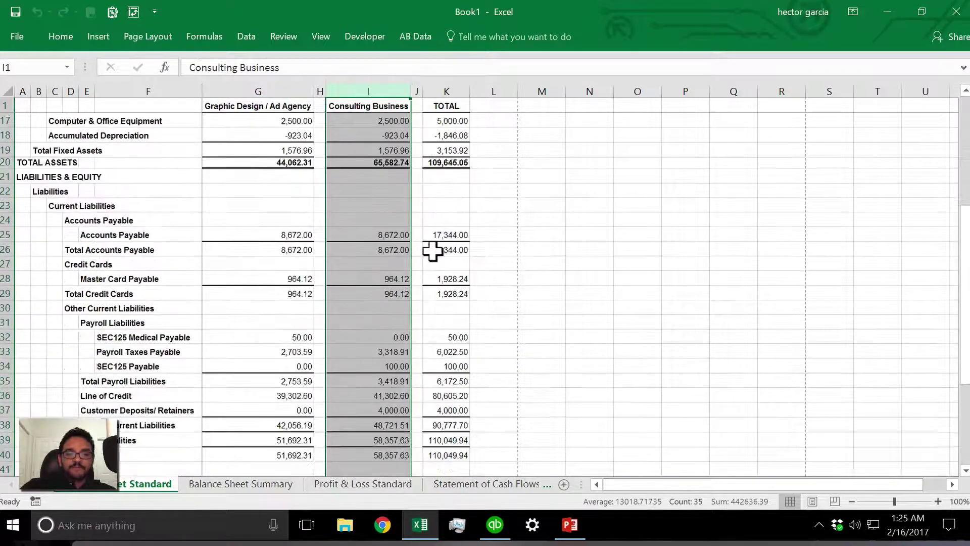
scroll(432, 251, up, 4)
scroll(433, 251, up, 4)
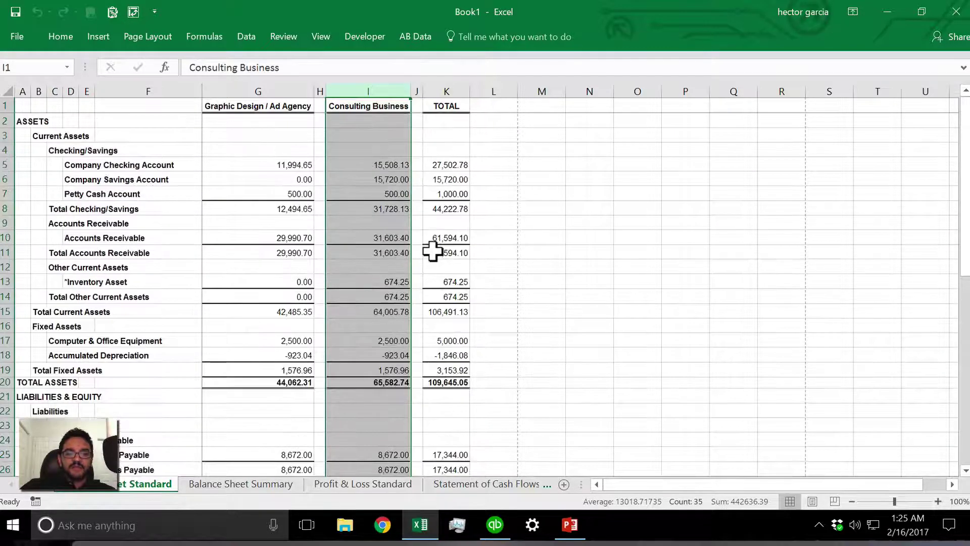
click(251, 203)
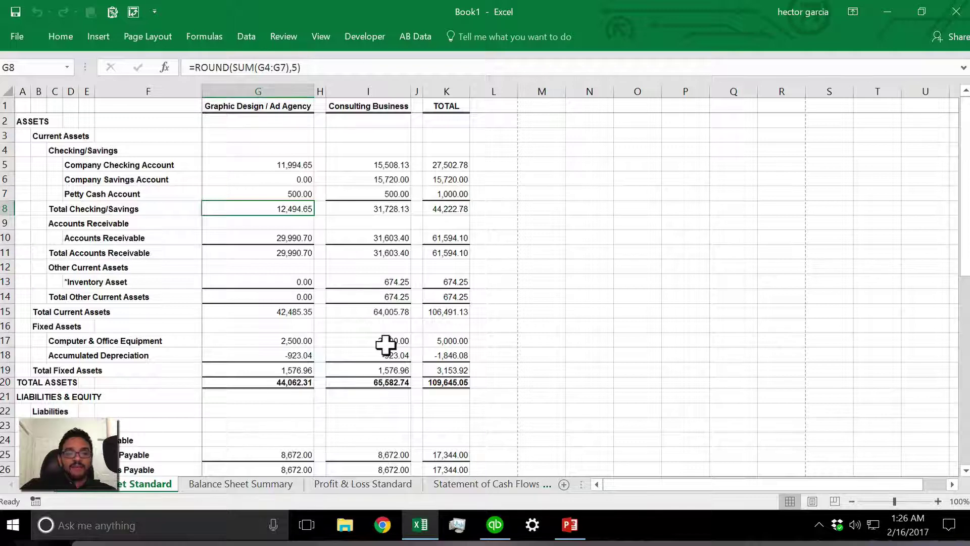
scroll(385, 345, down, 5)
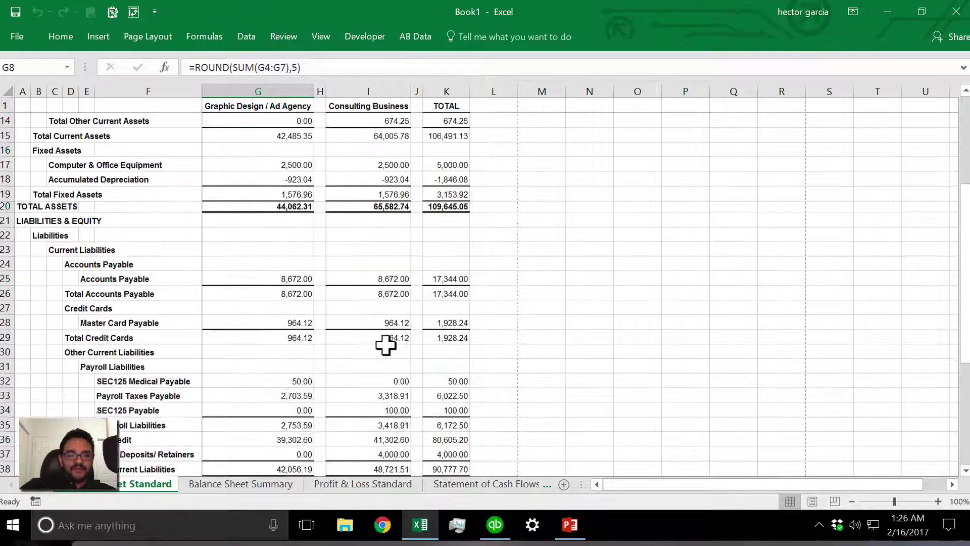
scroll(386, 345, down, 5)
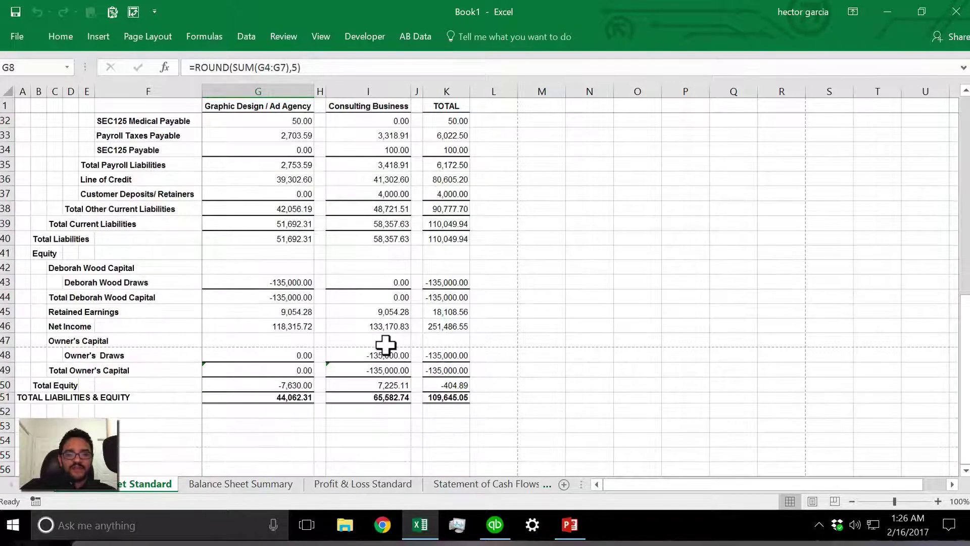
scroll(406, 333, up, 10)
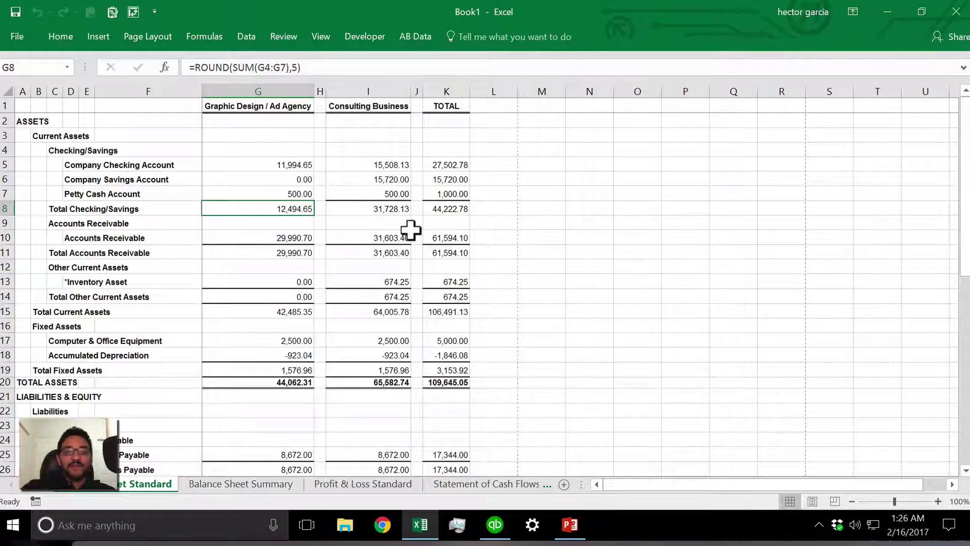
Review the Balance Sheet Summary and Profit & Loss Standard sheets, highlighting the Graphic Design and Consulting income amounts.
click(218, 483)
click(260, 138)
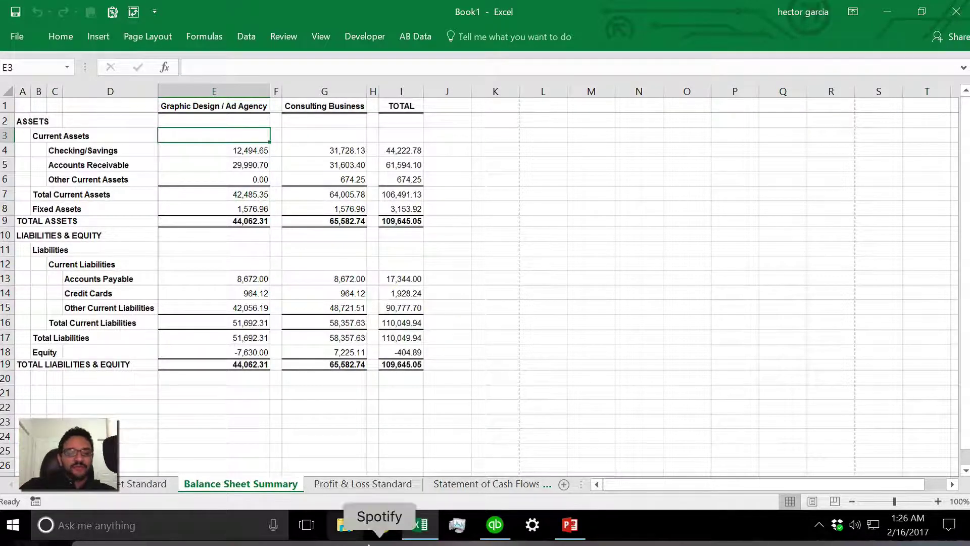
click(356, 485)
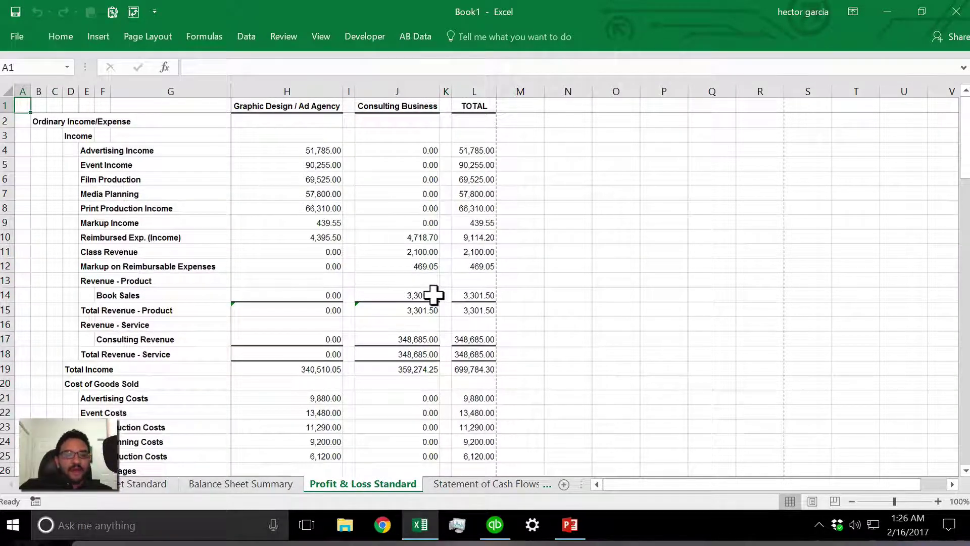
scroll(433, 295, down, 2)
scroll(434, 293, up, 3)
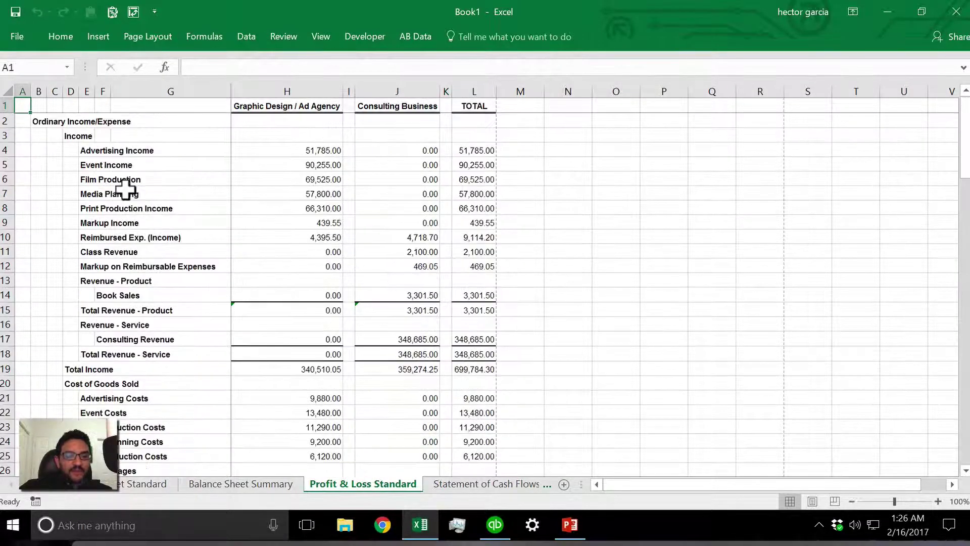
drag(6, 150, 6, 299)
drag(310, 151, 316, 235)
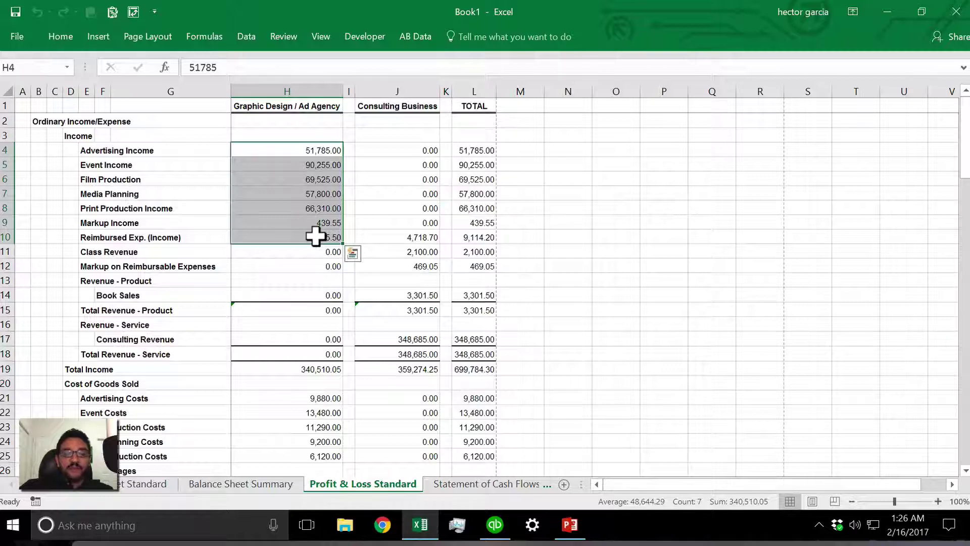
drag(427, 237, 429, 289)
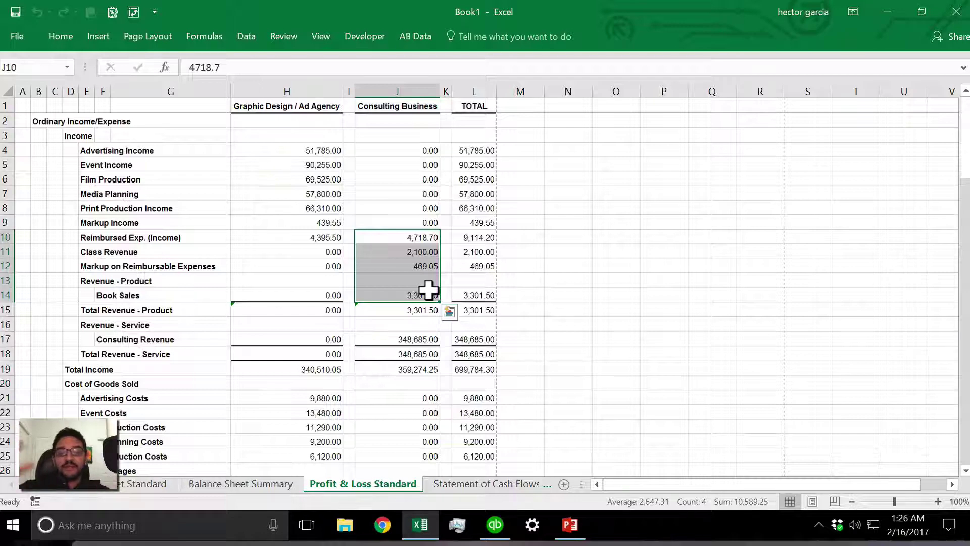
Scroll down the Profit & Loss sheet and open the Combined Profit And Loss print preview.
scroll(627, 292, down, 1)
scroll(626, 292, up, 1)
scroll(627, 292, down, 1)
scroll(627, 292, down, 7)
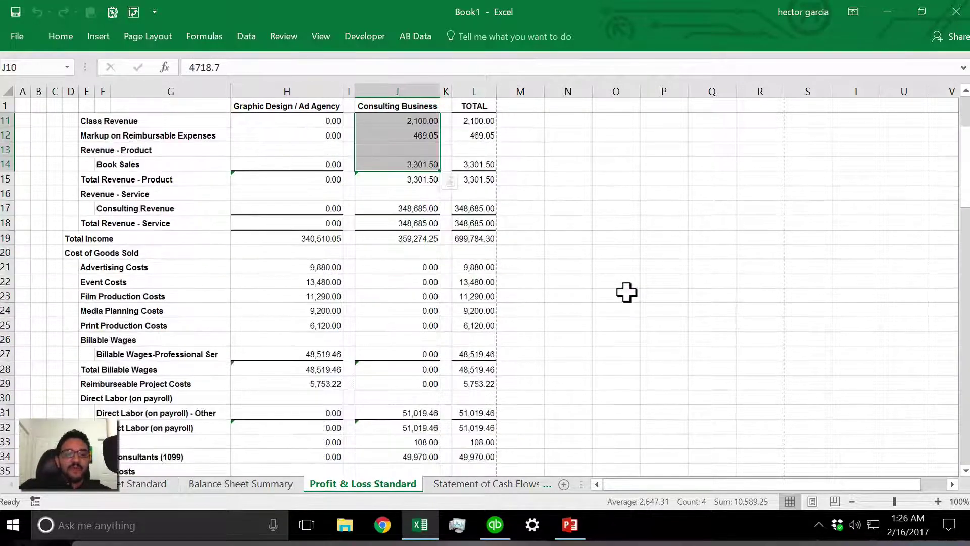
scroll(626, 292, down, 2)
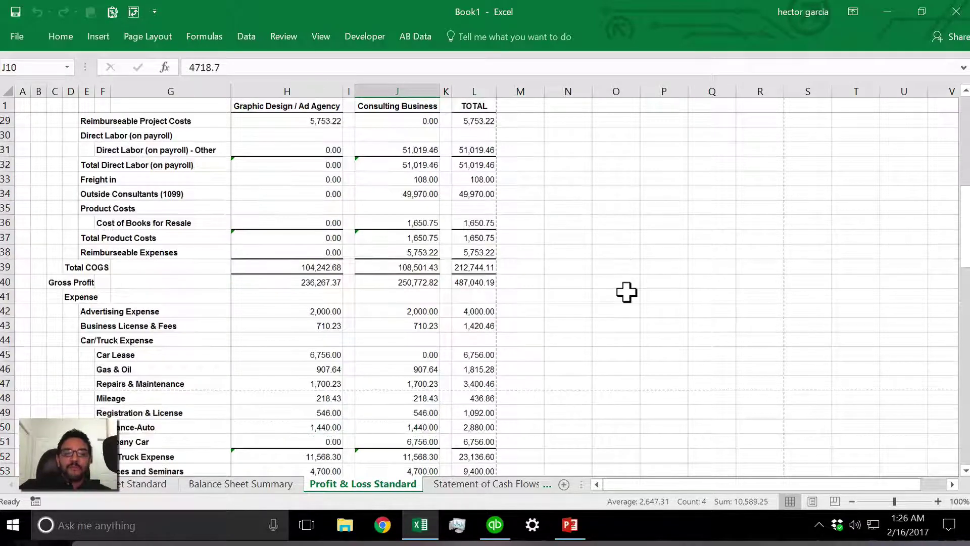
scroll(626, 292, down, 10)
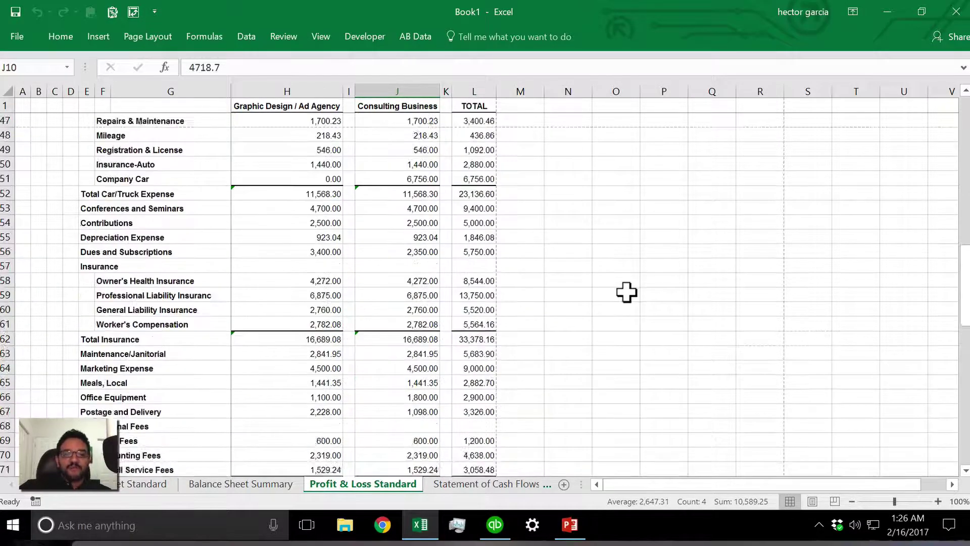
scroll(627, 292, down, 3)
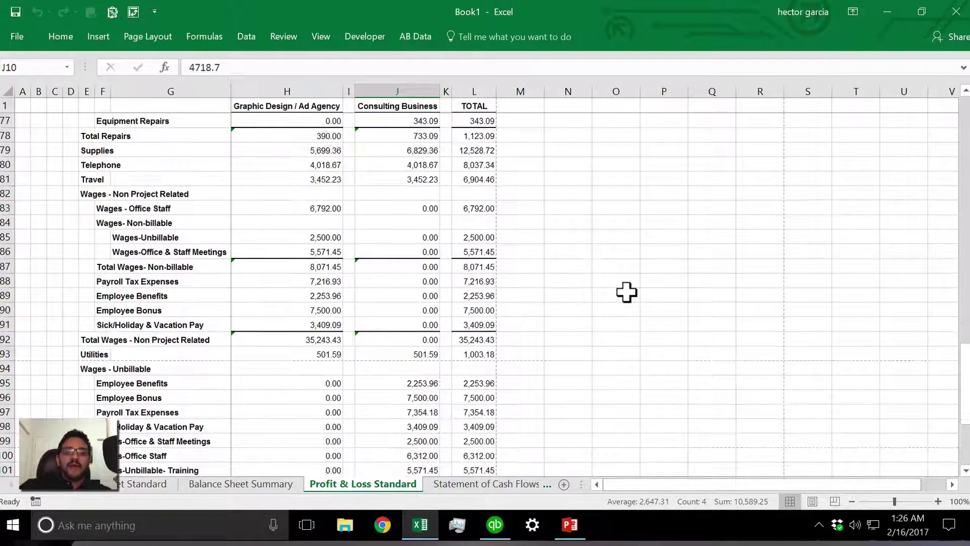
scroll(626, 292, down, 1)
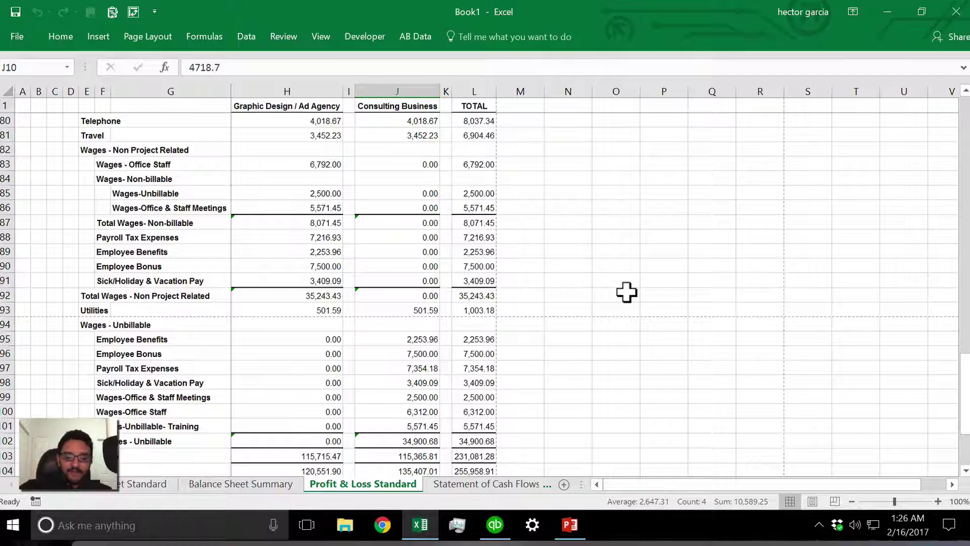
key(ctrl+p)
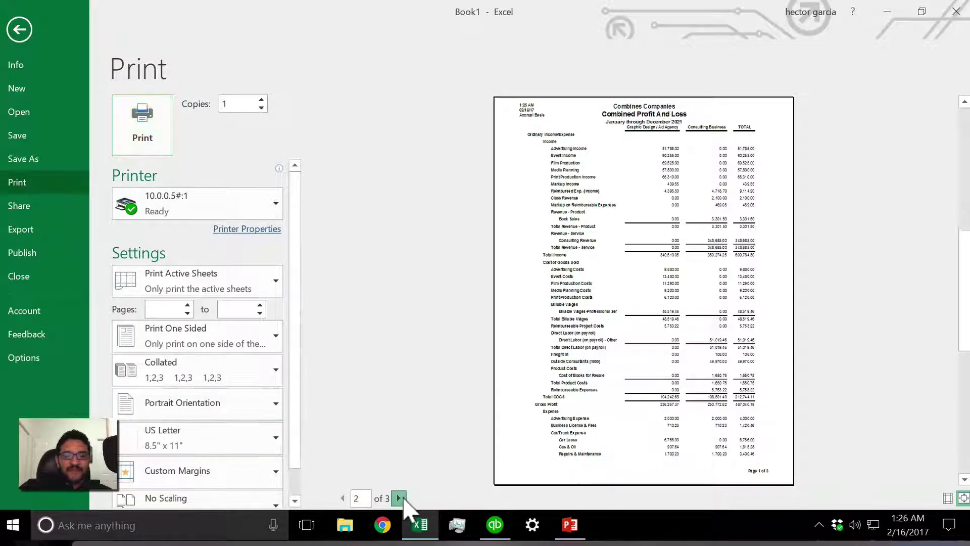
Page forward to preview page 3, back to page 1, then exit the print preview.
click(399, 497)
click(399, 498)
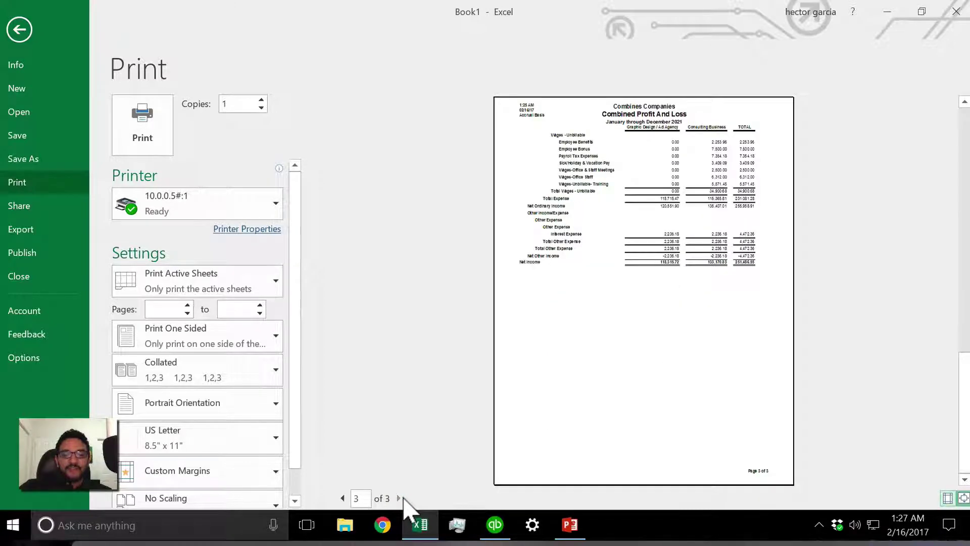
click(343, 498)
click(343, 497)
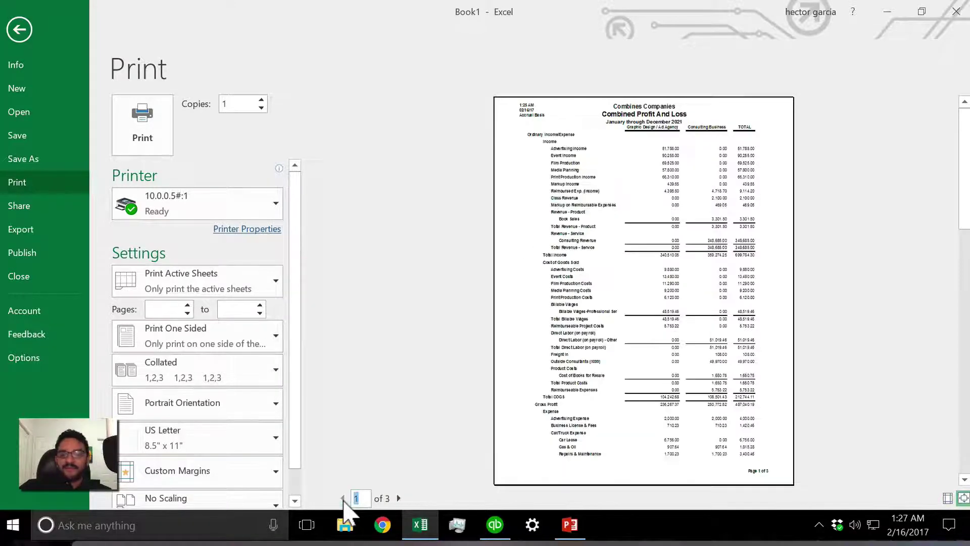
click(19, 29)
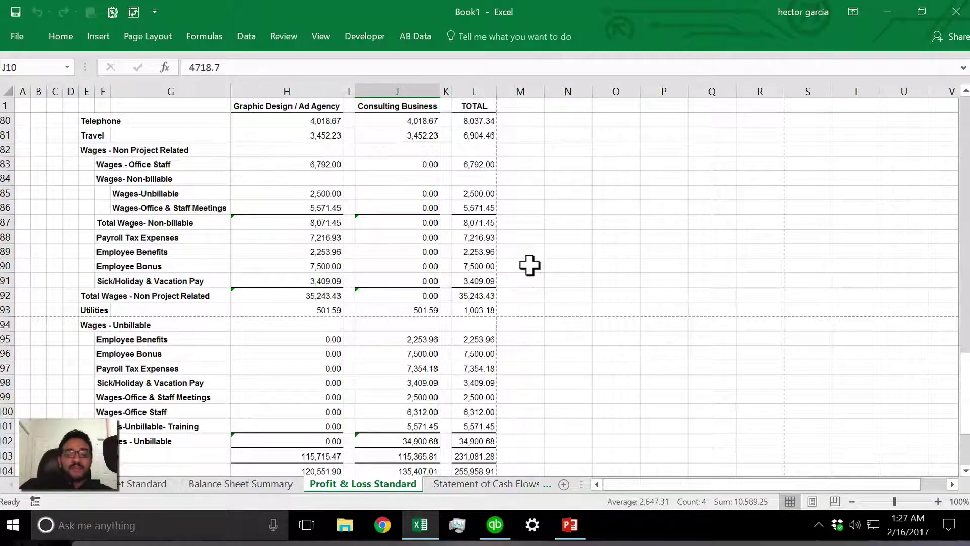
Hide the Car/Truck Expense subaccount rows 44–51.
scroll(108, 245, up, 2)
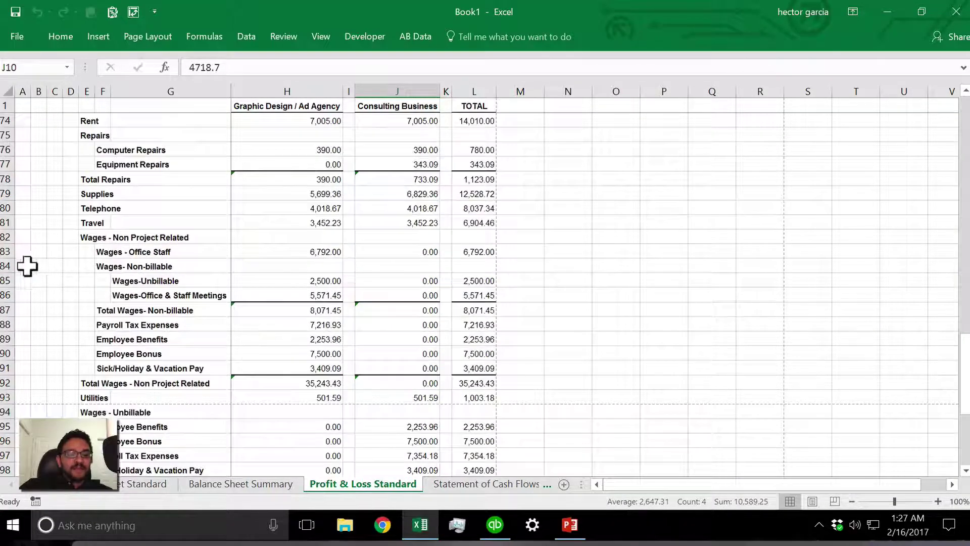
scroll(30, 264, up, 10)
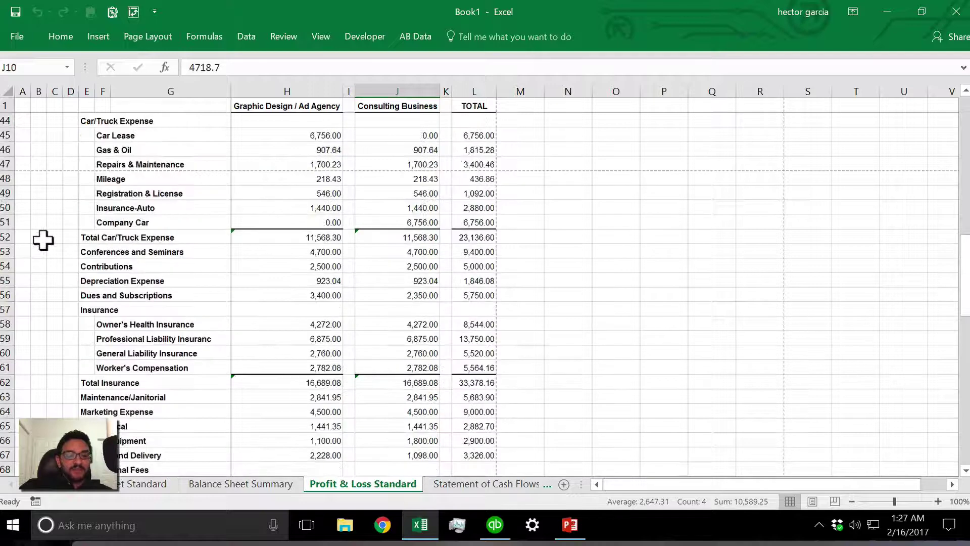
scroll(30, 260, up, 3)
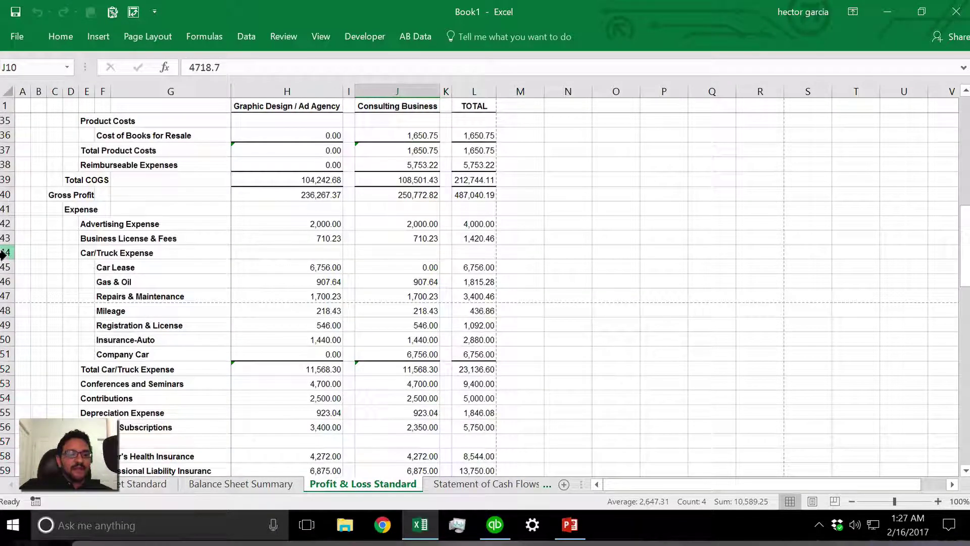
drag(6, 266, 8, 355)
drag(6, 253, 5, 355)
right_click(177, 308)
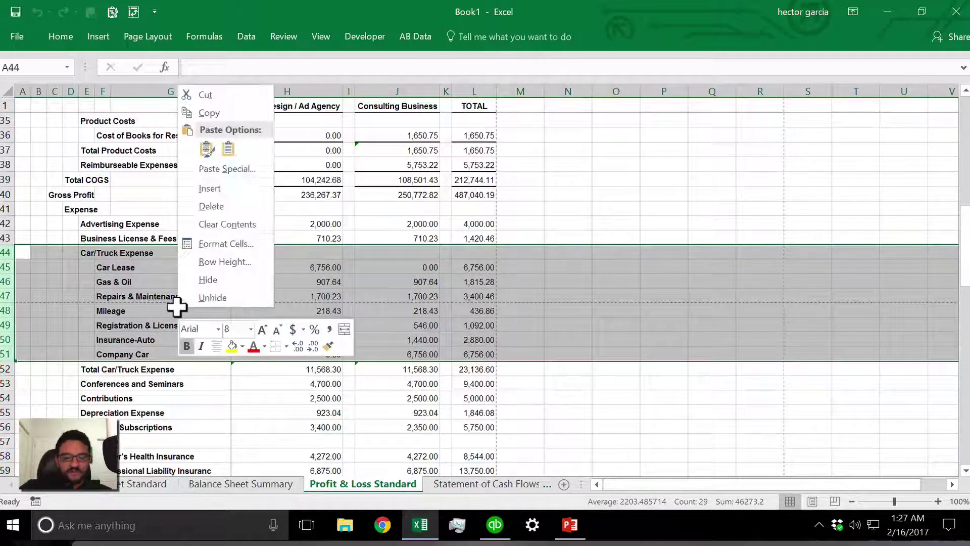
click(208, 279)
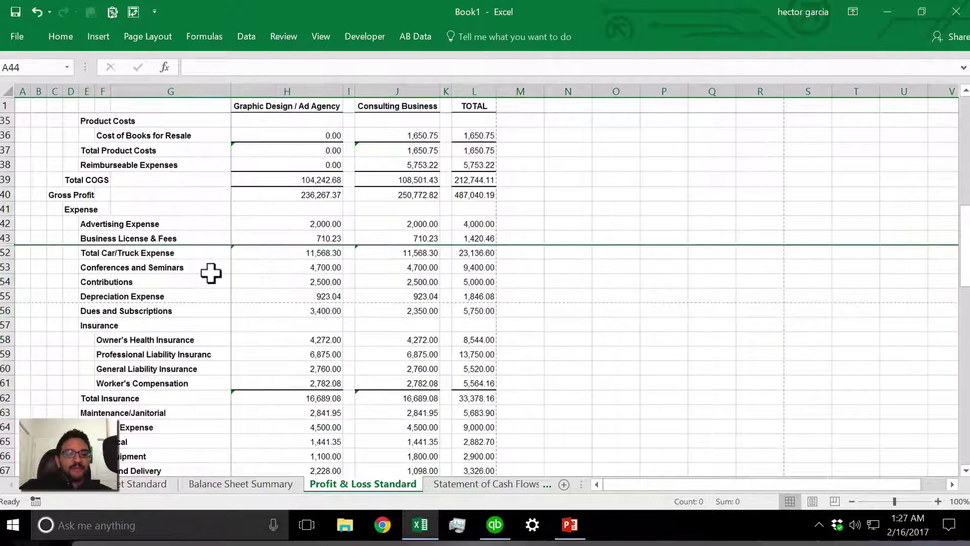
Hide the Insurance subaccount rows 57–61, leaving only Total Insurance visible.
drag(5, 325, 11, 381)
right_click(99, 352)
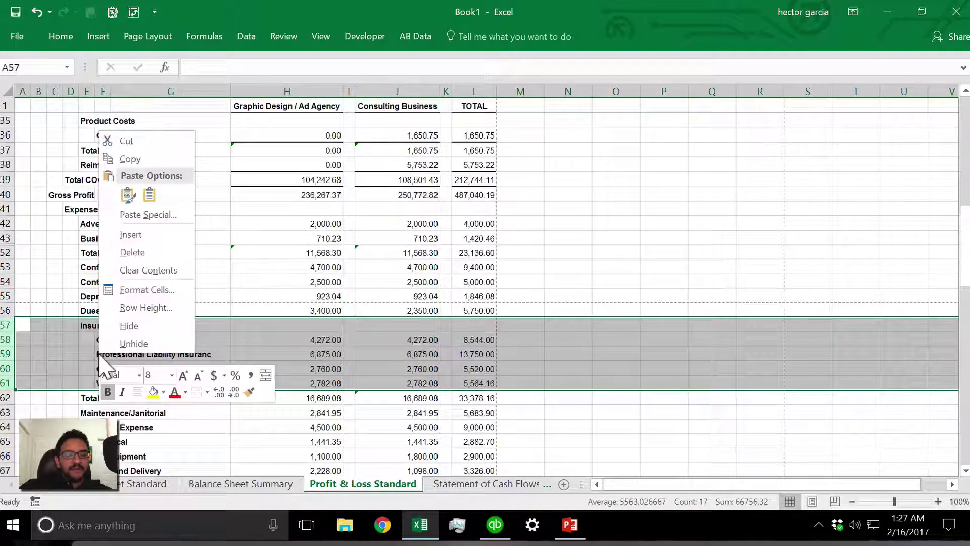
click(133, 327)
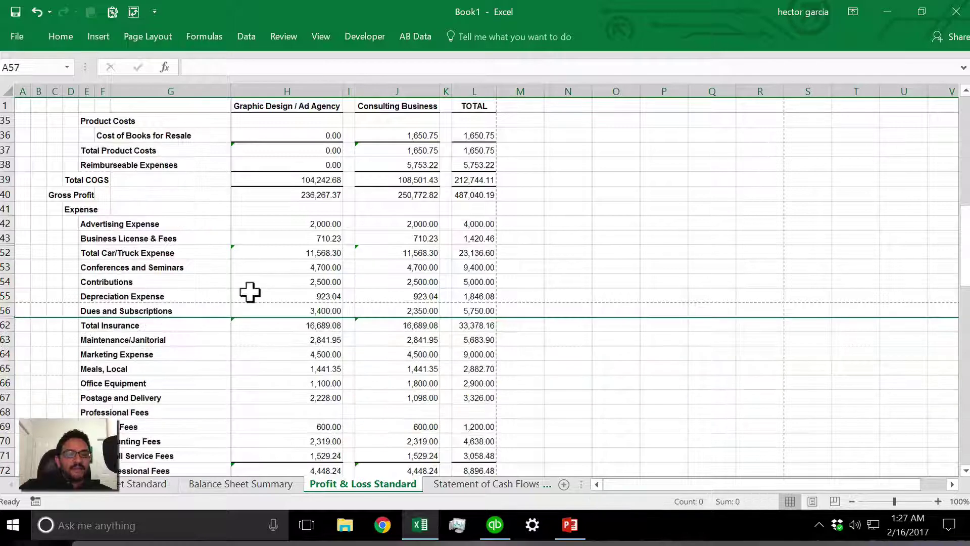
scroll(251, 291, up, 2)
scroll(250, 292, up, 4)
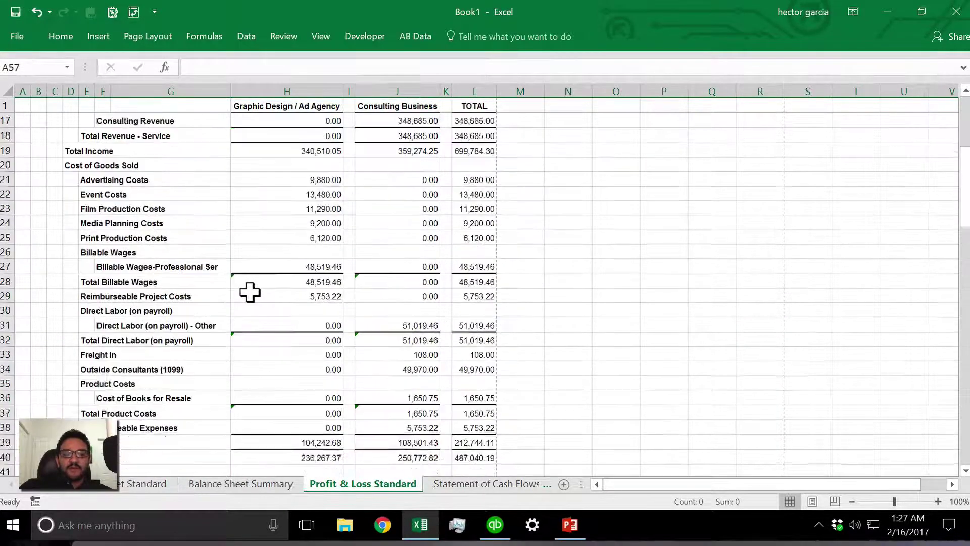
scroll(250, 292, down, 8)
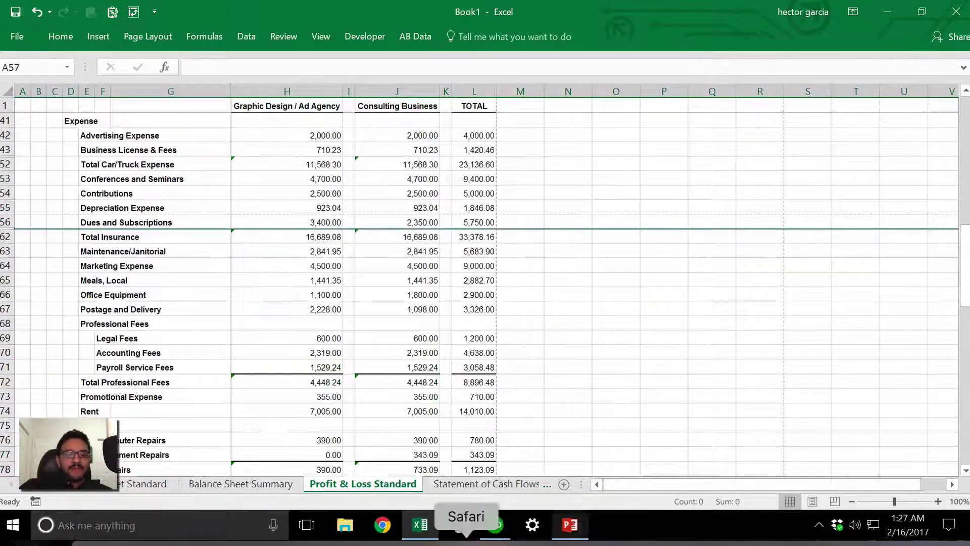
Enable Auto Outline in the Excel options for combining reports from multiple companies, then return to Excel.
click(493, 530)
click(458, 29)
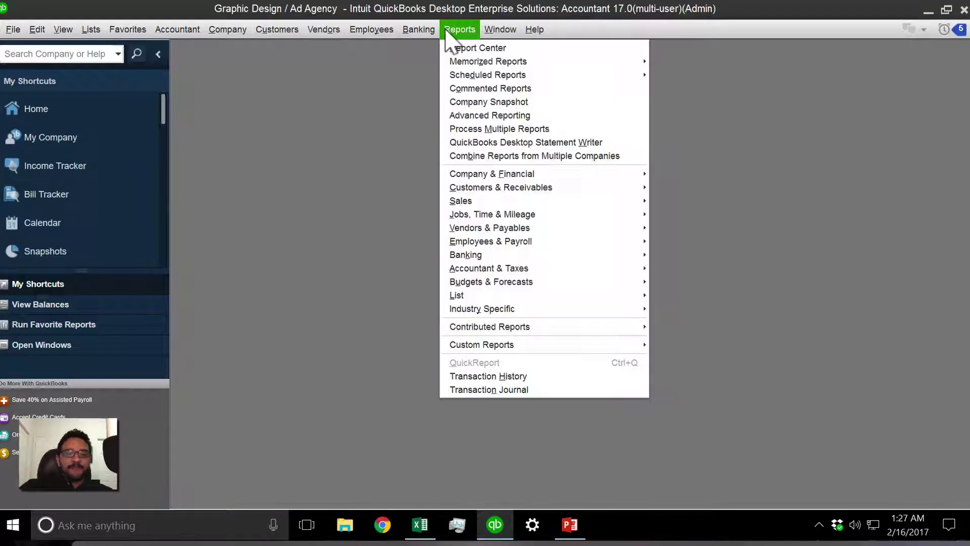
click(477, 161)
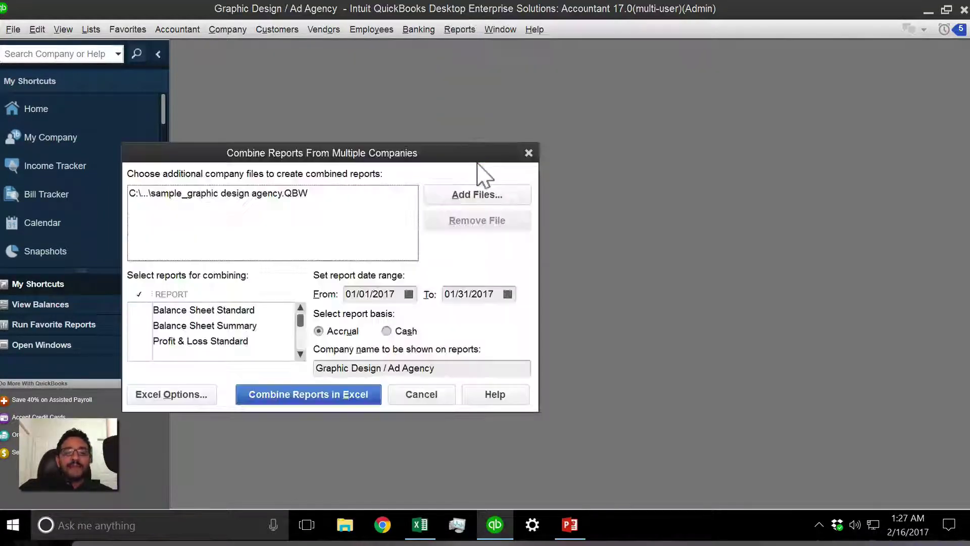
click(160, 395)
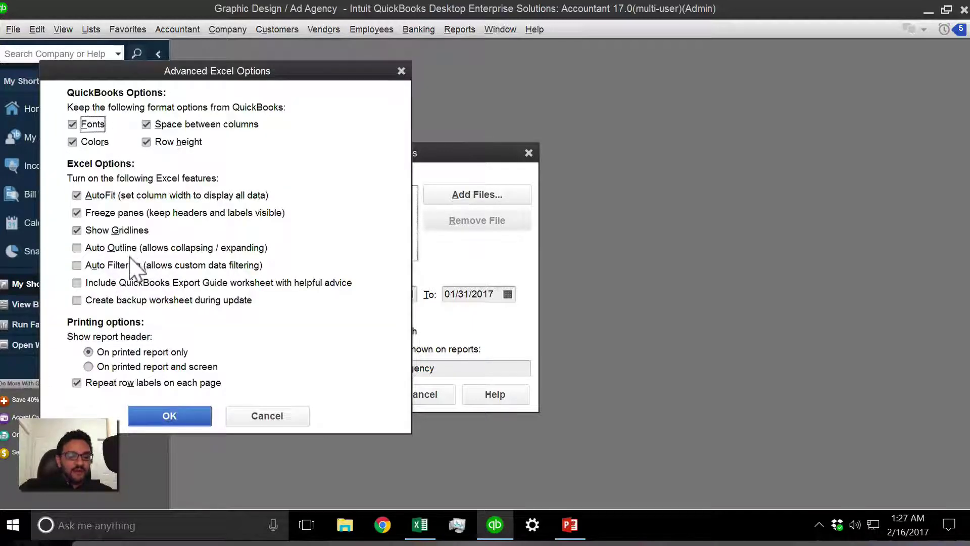
click(121, 248)
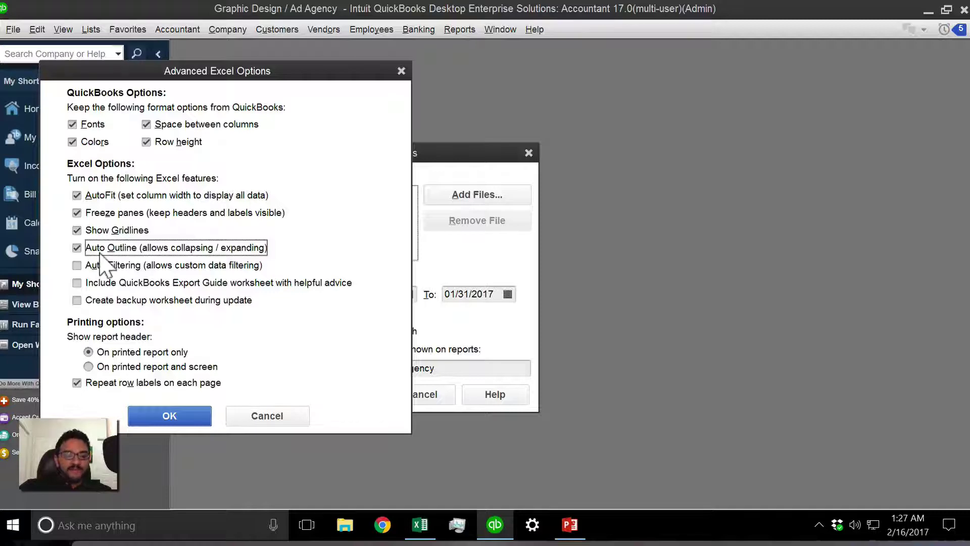
click(420, 524)
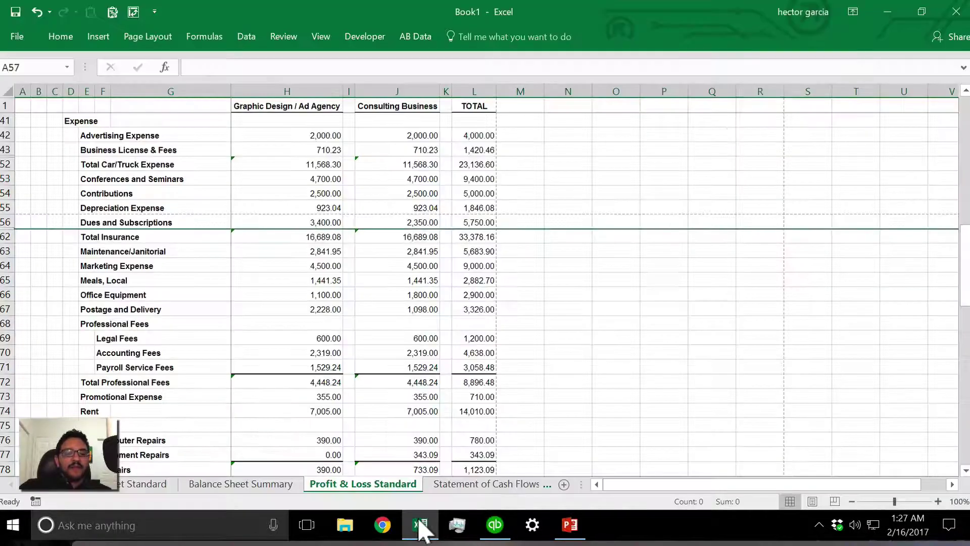
Hide Professional Fees detail rows 68–71, leaving Total Professional Fees at 8,896.48.
click(71, 237)
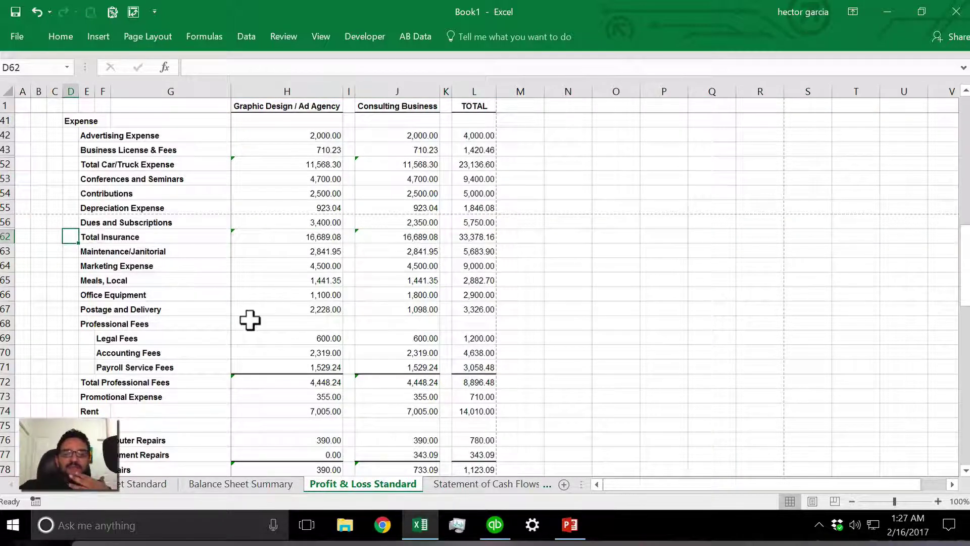
scroll(250, 320, down, 1)
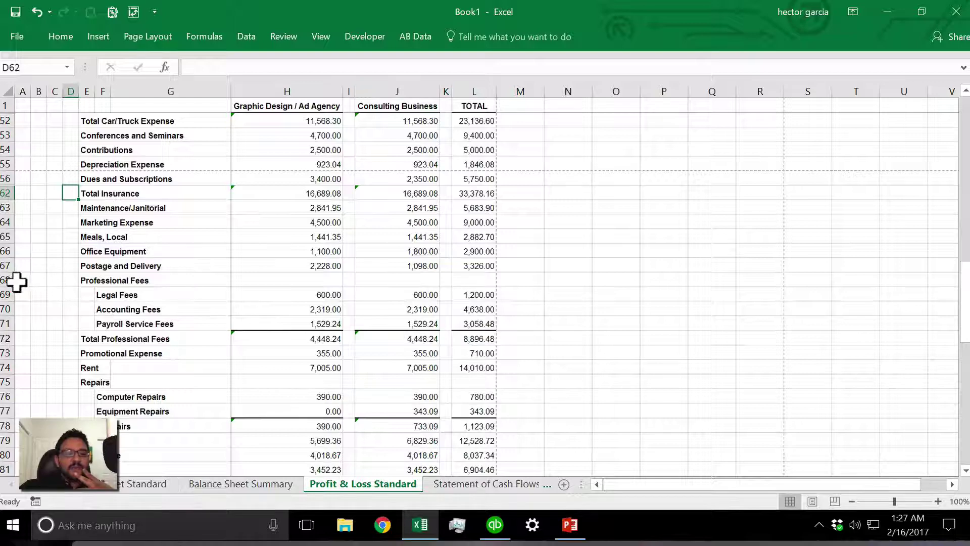
drag(6, 280, 6, 324)
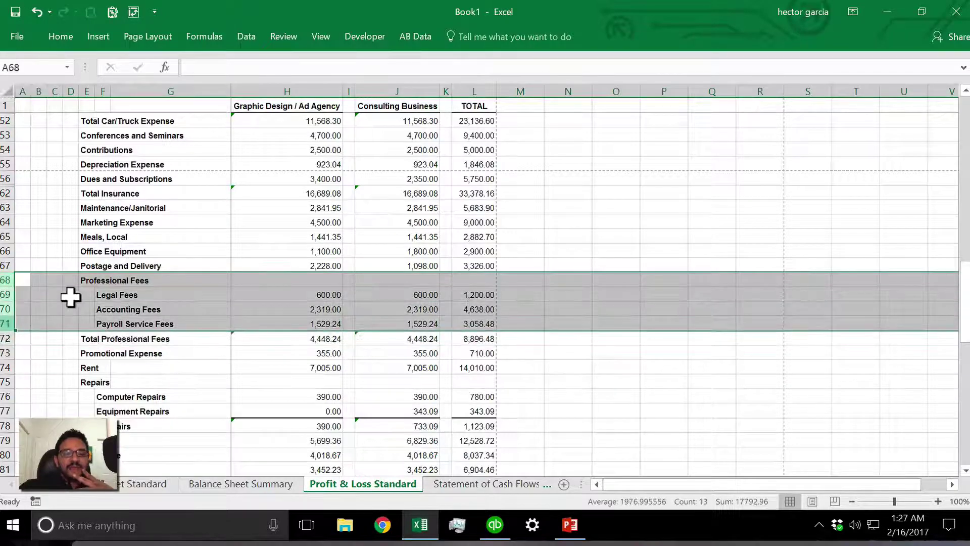
right_click(95, 293)
click(116, 265)
click(165, 323)
scroll(163, 316, up, 6)
scroll(163, 316, up, 6)
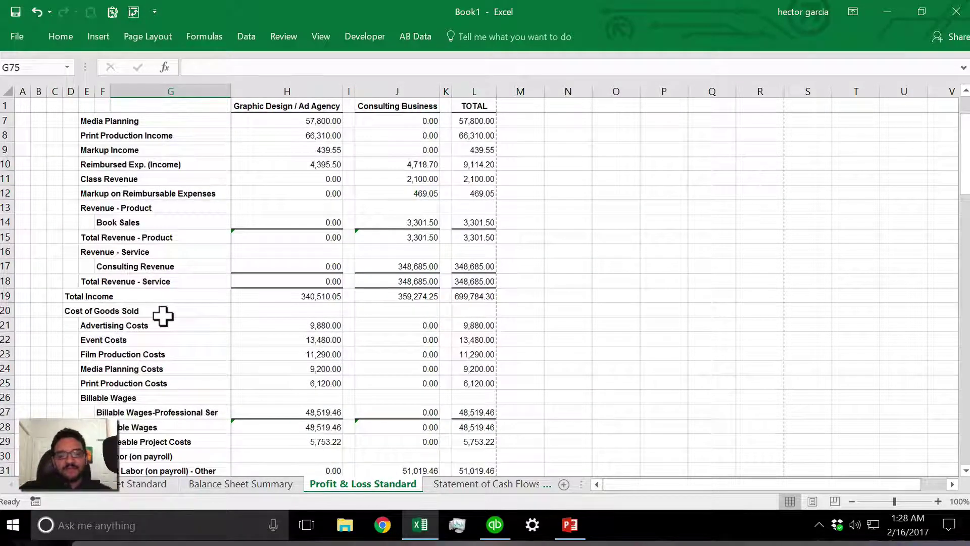
click(490, 485)
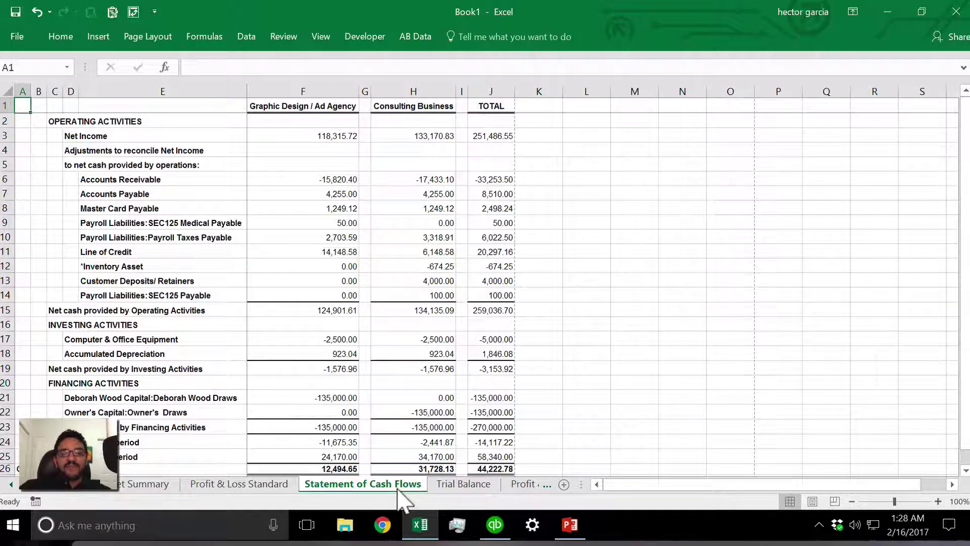
click(449, 493)
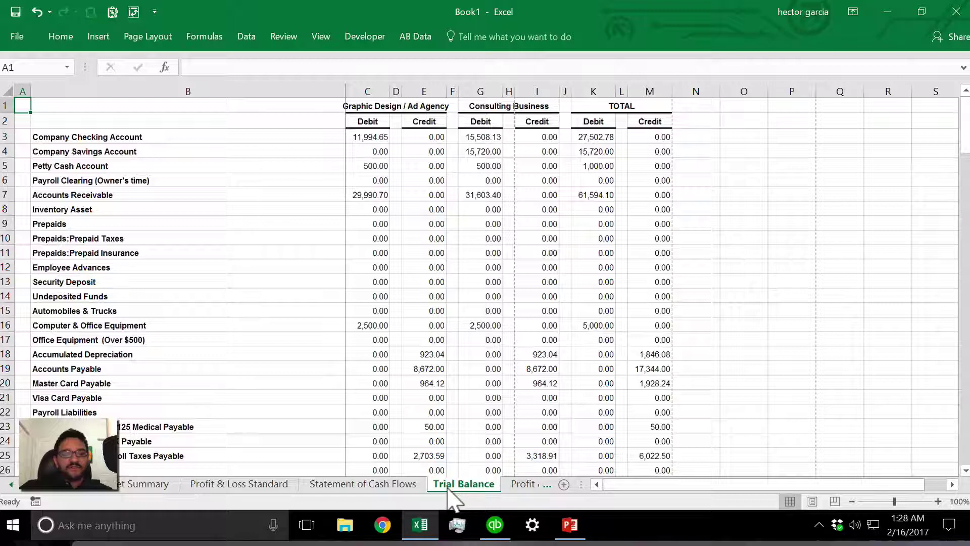
click(506, 486)
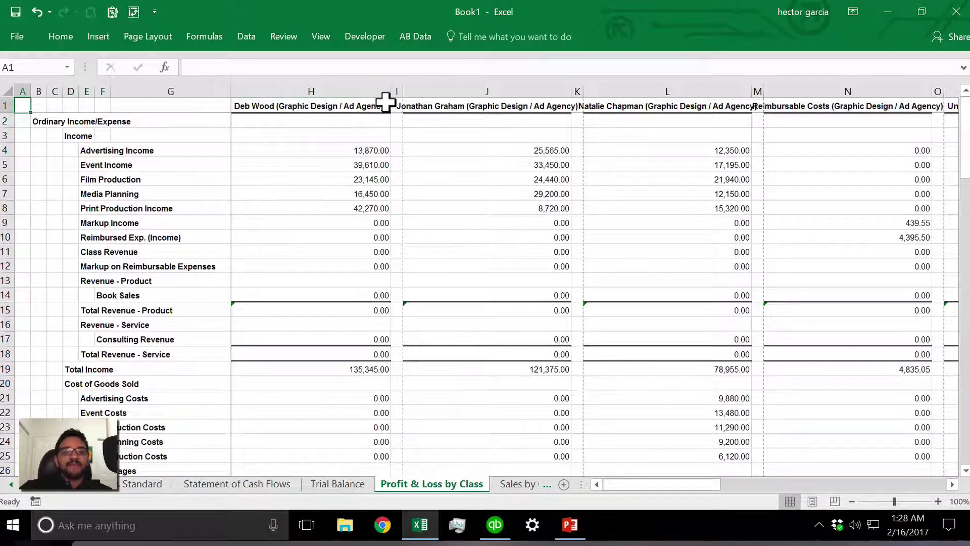
click(335, 87)
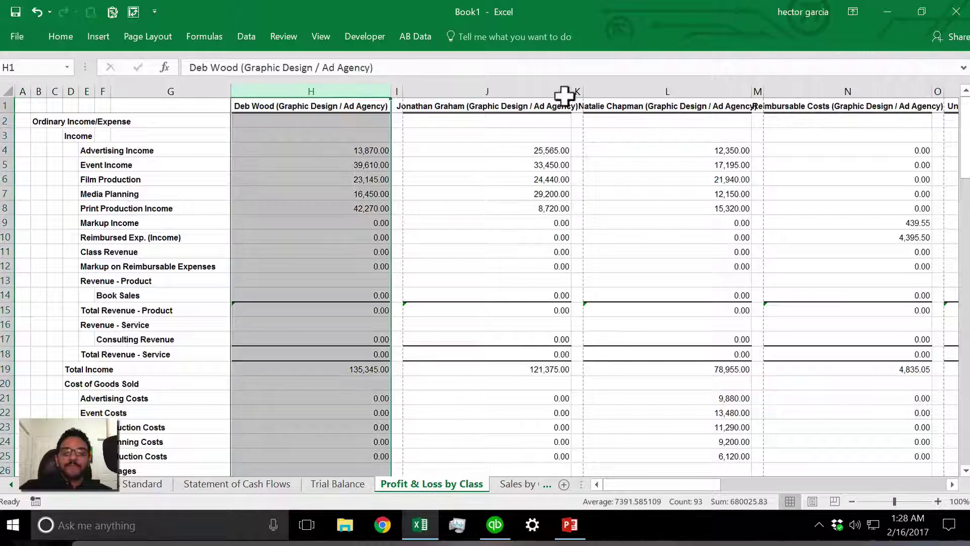
click(511, 87)
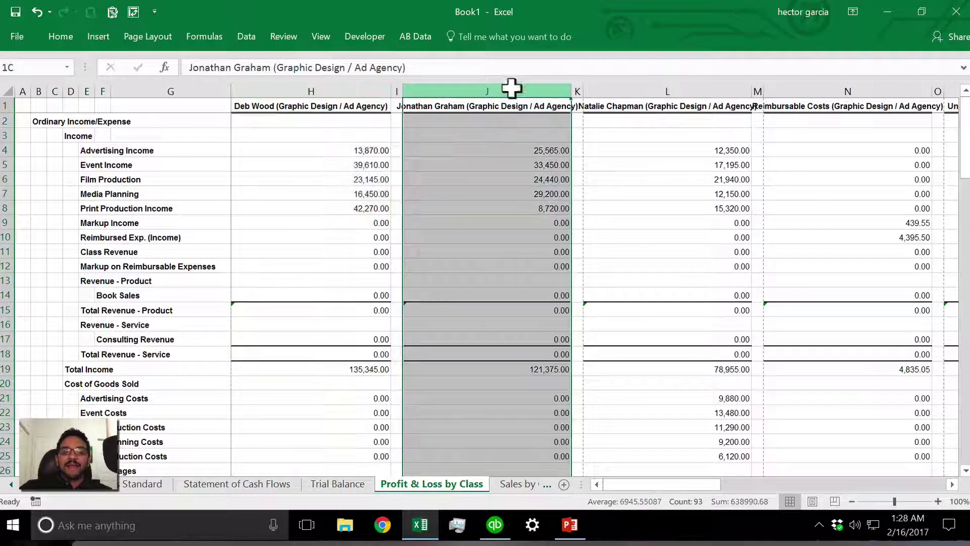
click(684, 86)
click(849, 81)
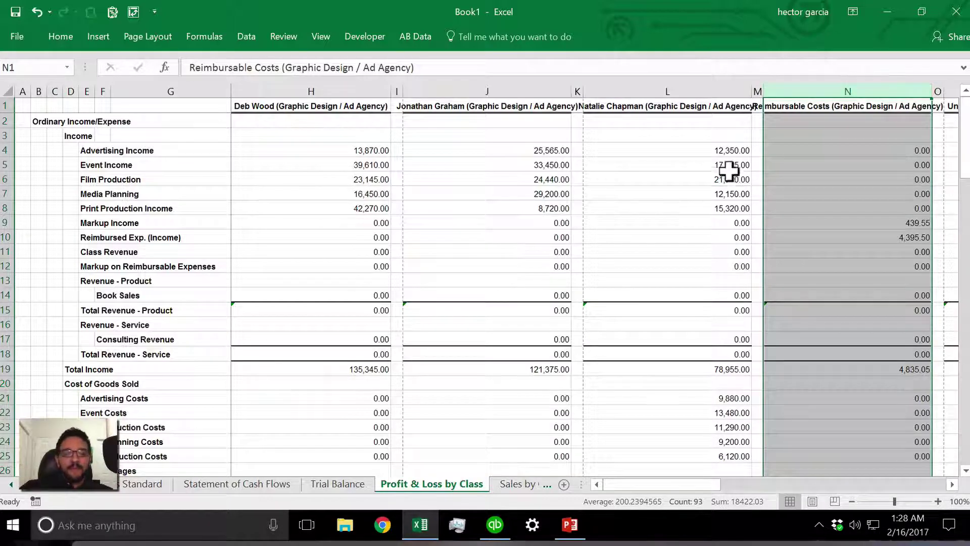
click(511, 484)
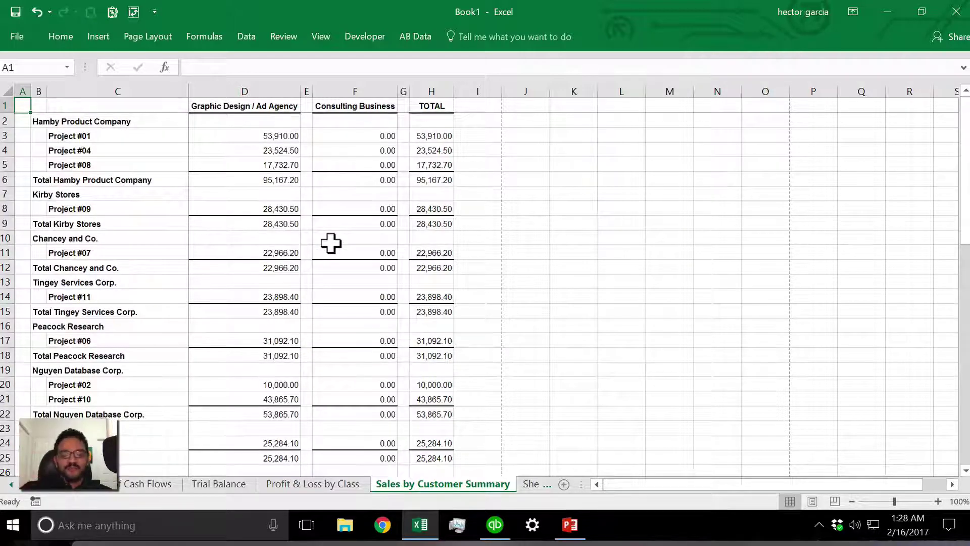
click(539, 484)
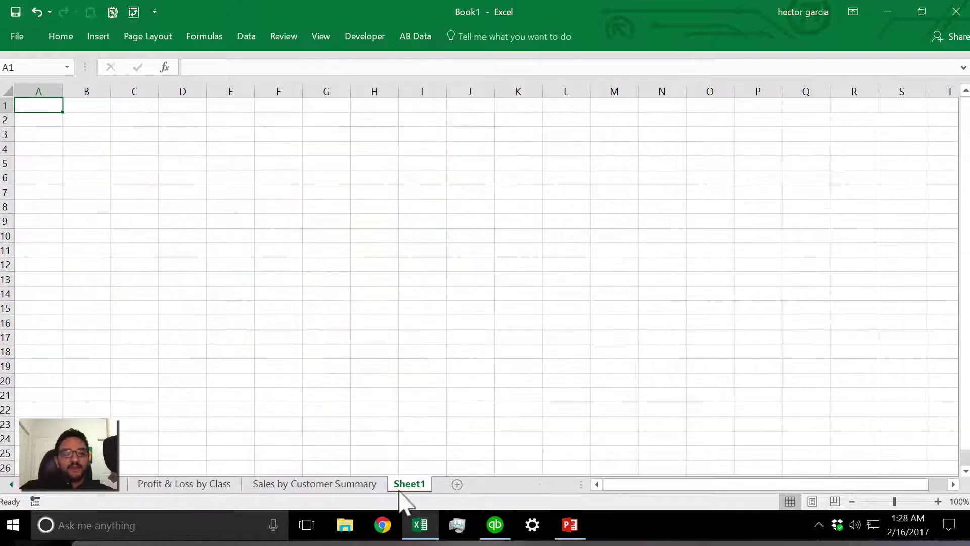
click(336, 484)
click(11, 484)
click(11, 484)
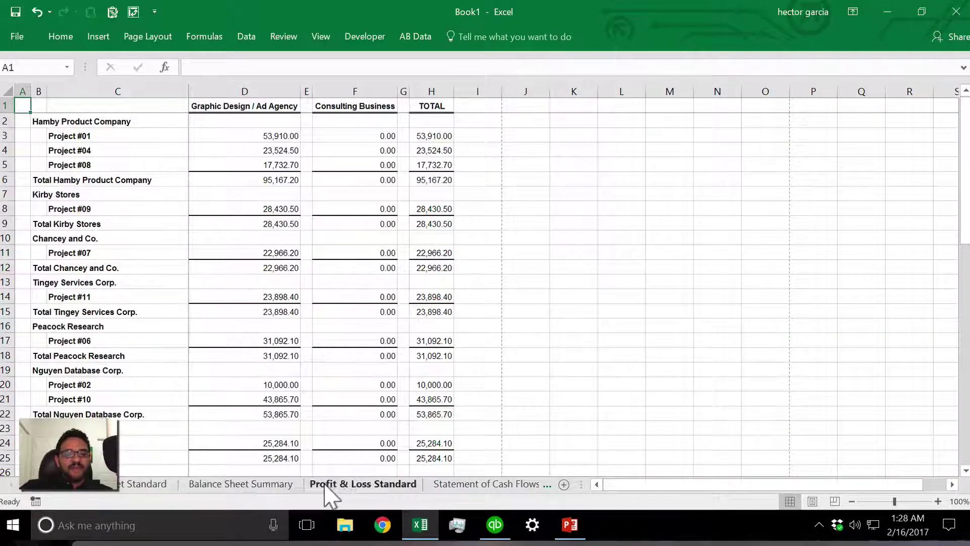
click(343, 484)
scroll(400, 322, down, 20)
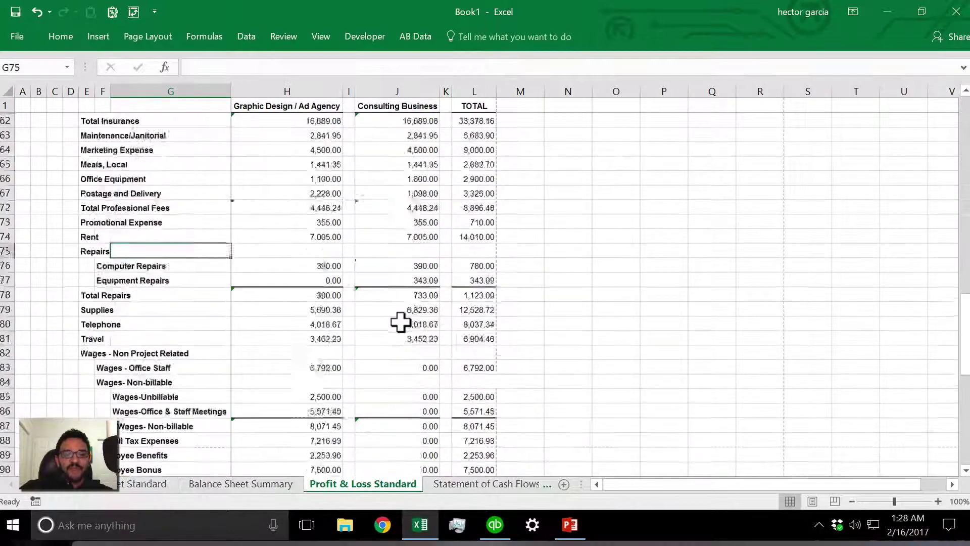
drag(303, 397, 477, 401)
click(477, 397)
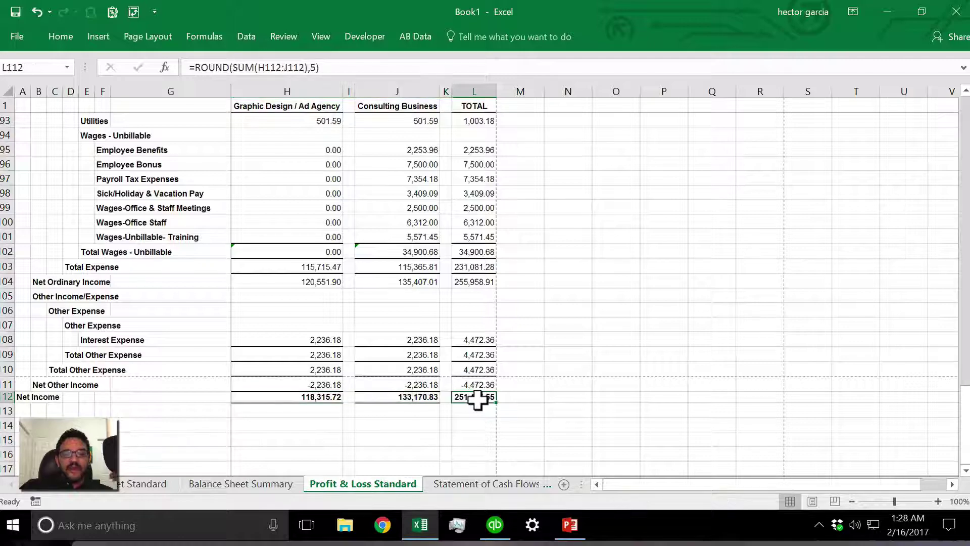
scroll(621, 414, up, 20)
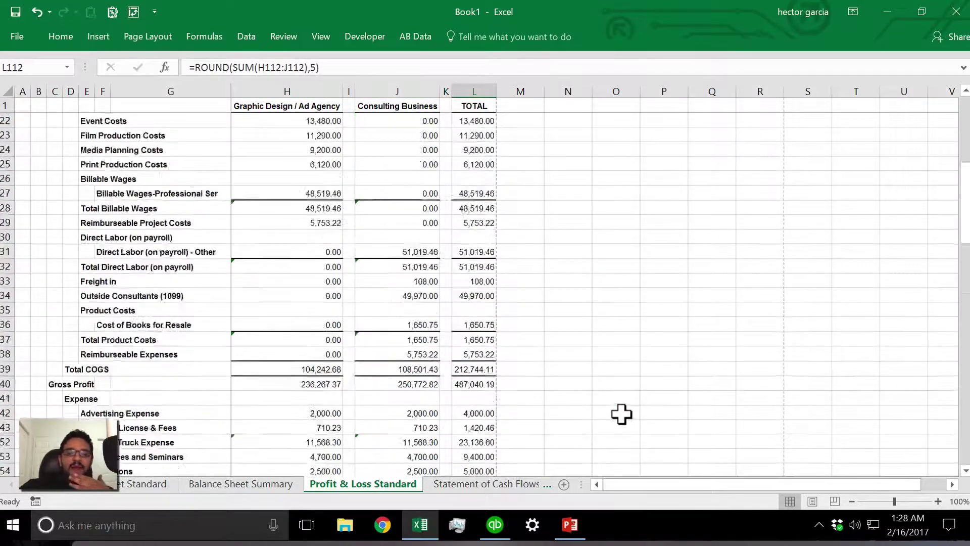
Bring the PowerPoint presentation forward on its Options slide.
click(574, 528)
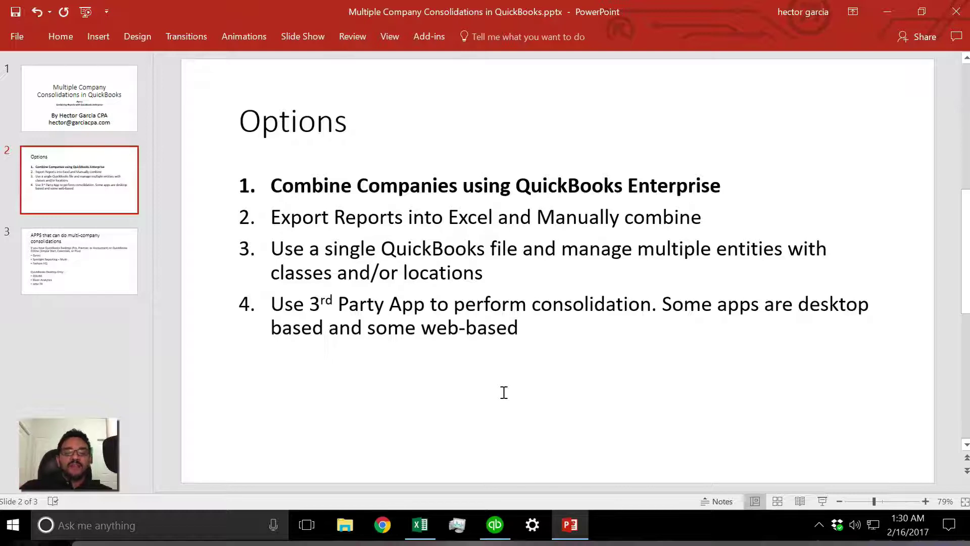
Return to title slide 1, 'Multiple Company Consolidations in QuickBooks'.
click(85, 101)
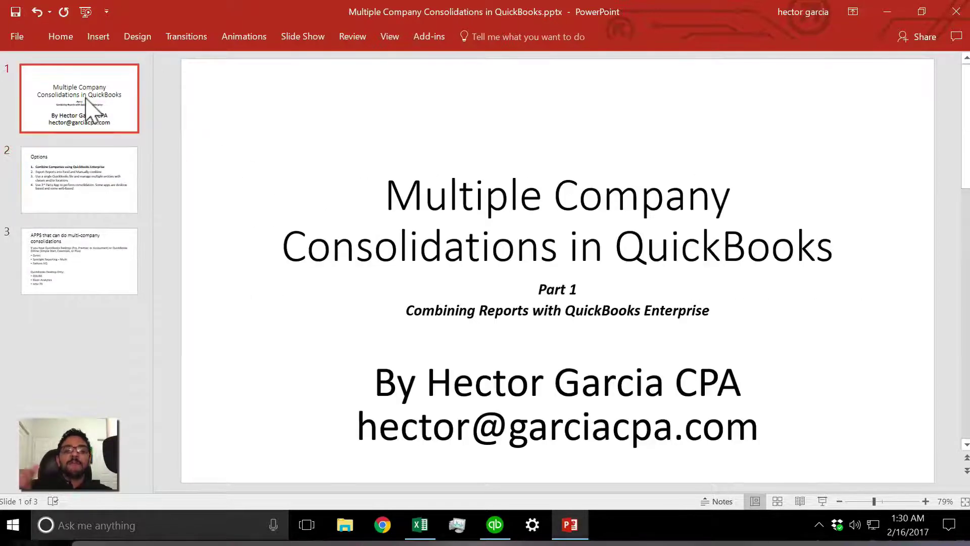